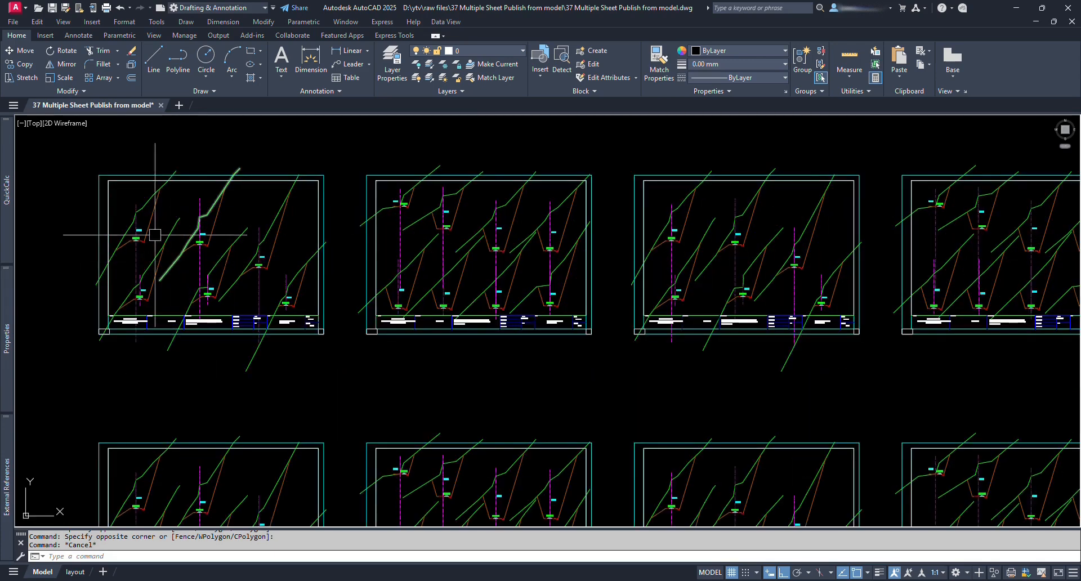
Examine individual cross-section sheets and the whole three-row group of sheets in model space
click(23, 131)
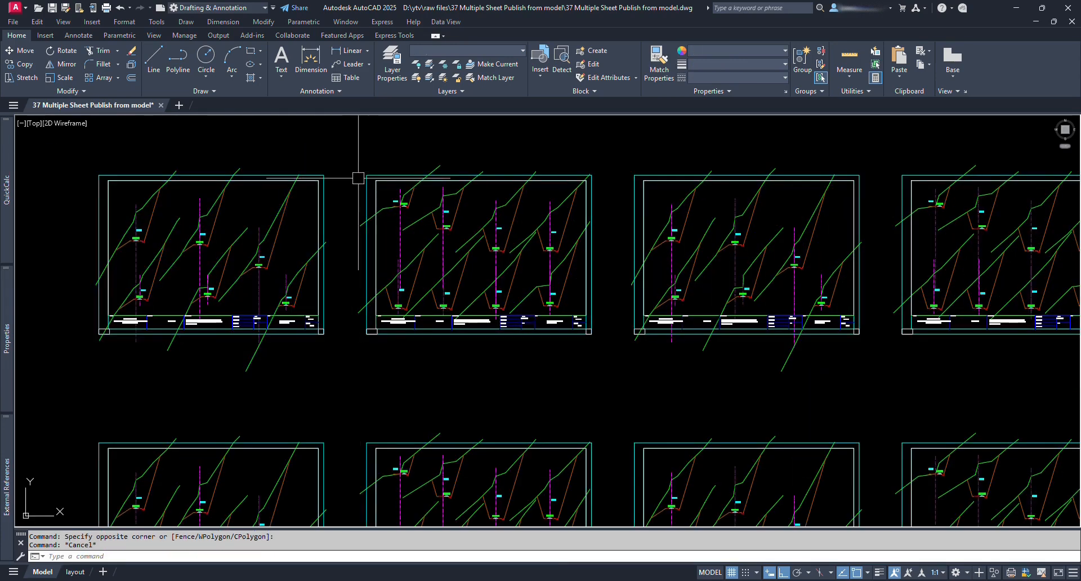
click(351, 163)
click(617, 387)
key(Escape)
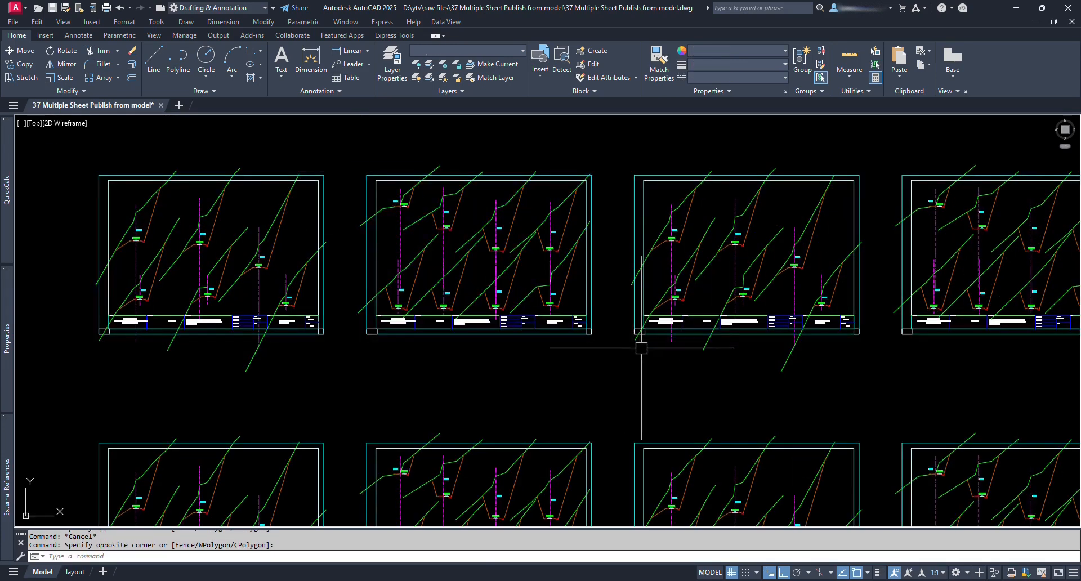
click(622, 155)
click(883, 360)
key(Escape)
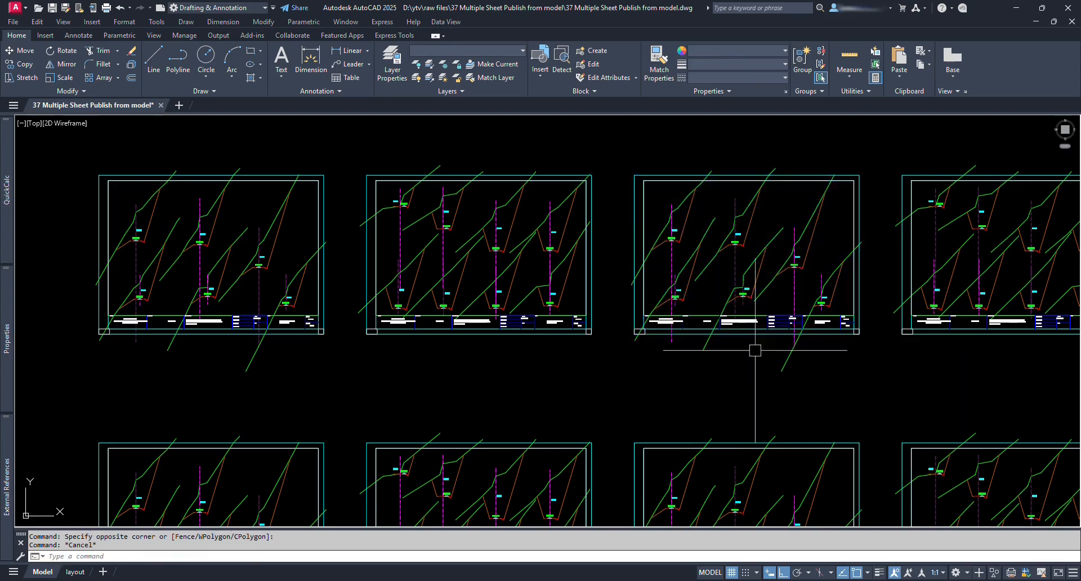
scroll(489, 281, down, 6)
scroll(596, 241, down, 3)
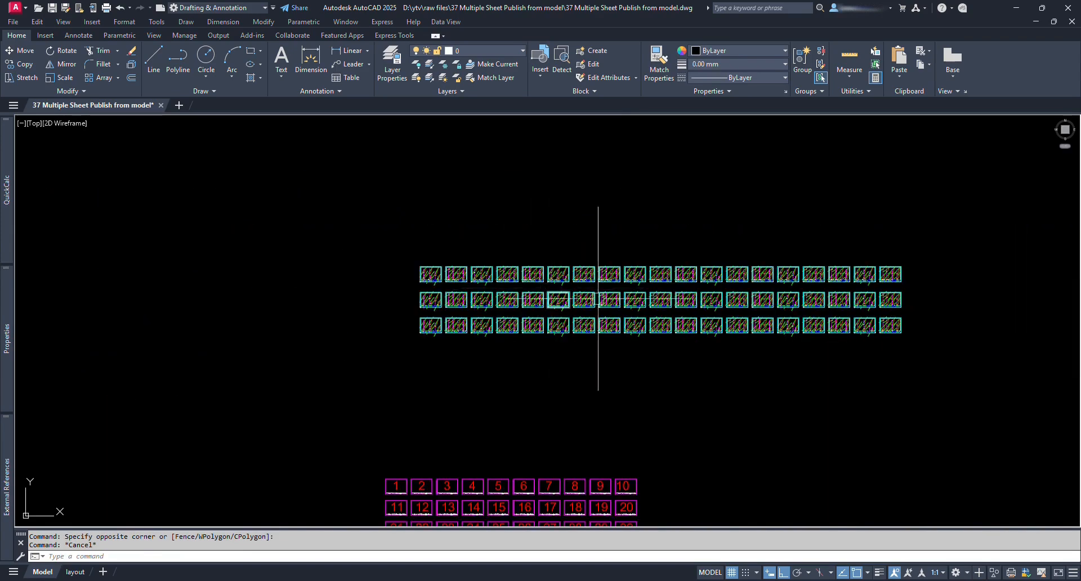
click(844, 362)
click(224, 172)
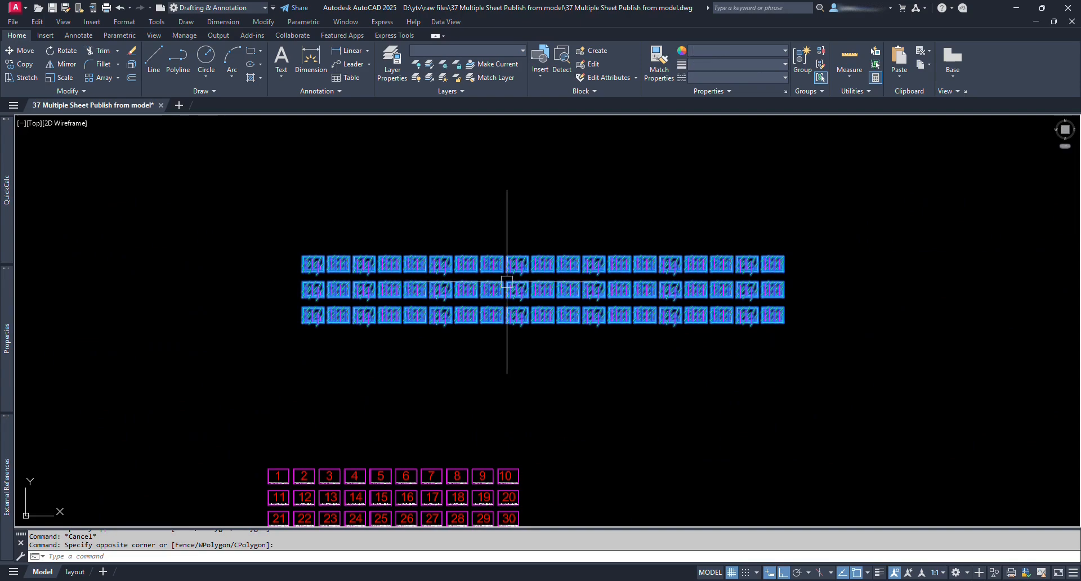
scroll(504, 282, up, 4)
key(Escape)
middle_drag(416, 284, 556, 312)
scroll(127, 268, up, 10)
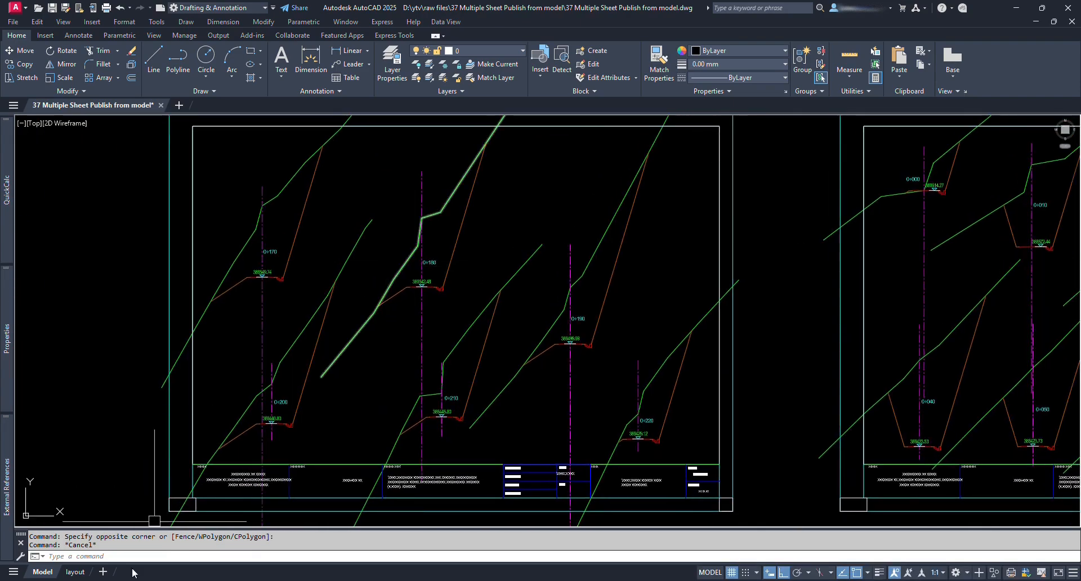
Set the custom scale of the layout's viewport to 1, and then to 0.5
click(74, 572)
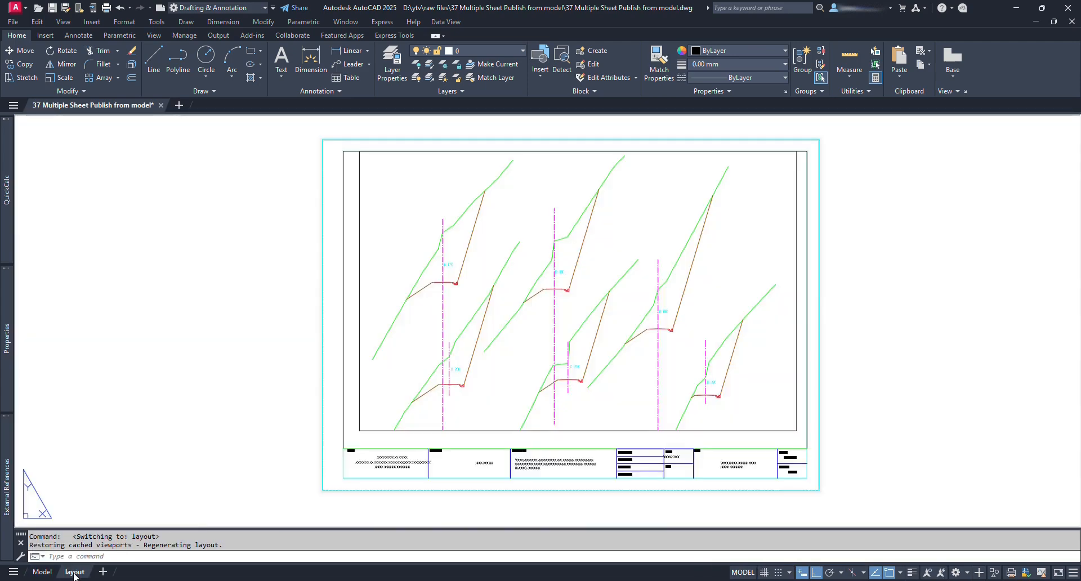
click(647, 411)
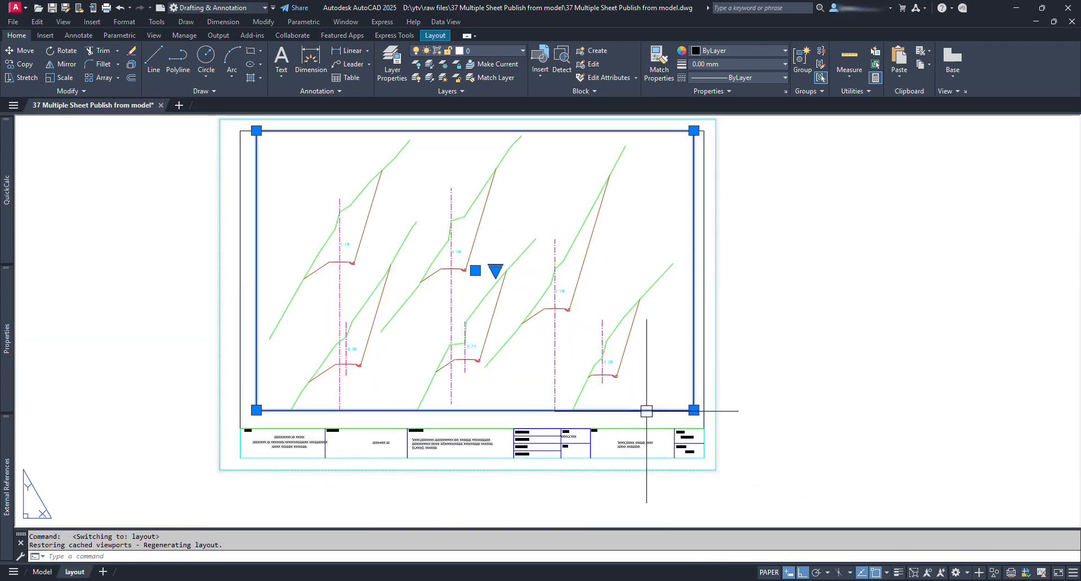
mouse_move(11, 350)
click(194, 374)
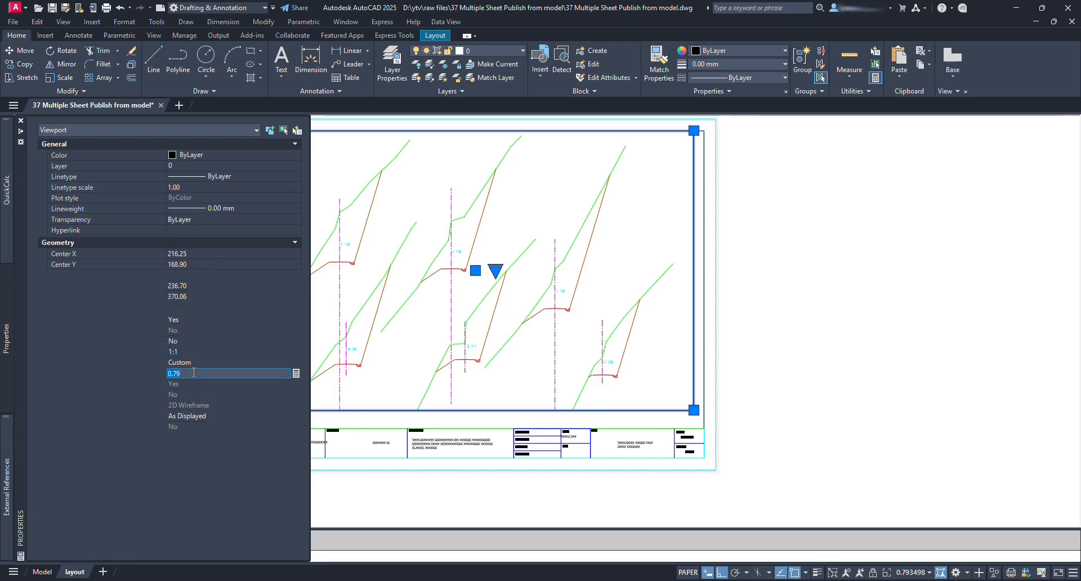
text(1)
key(Return)
click(194, 374)
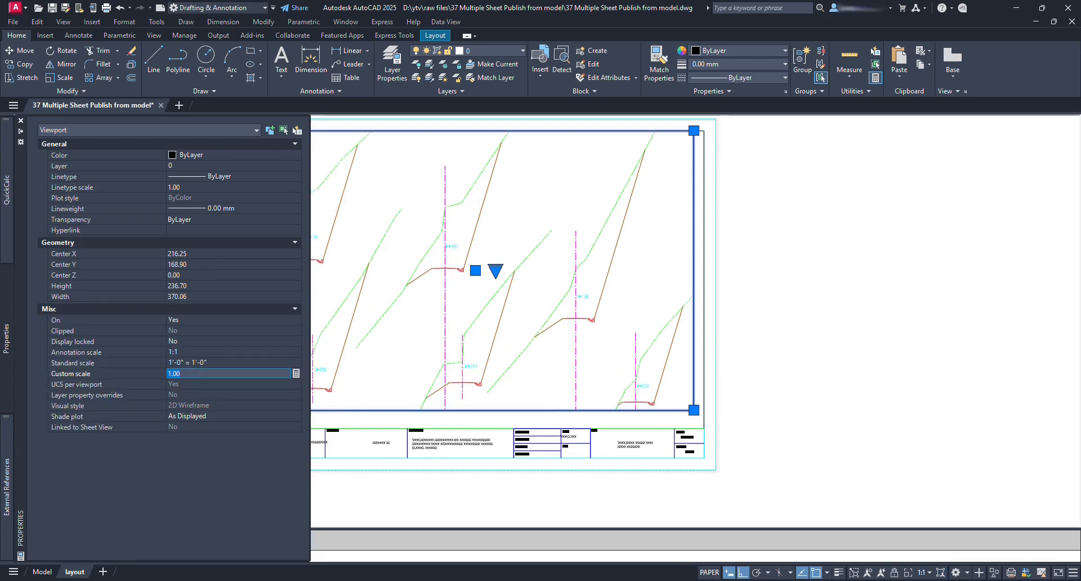
text(0.5)
key(Return)
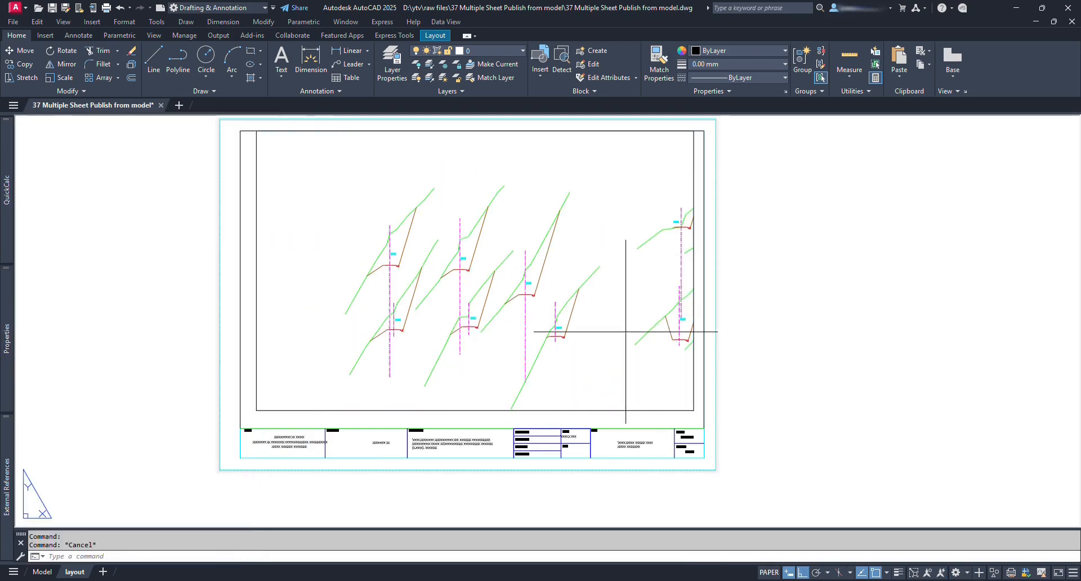
Activate the layout viewport, enlarge and reposition its view so the first sheet's cross-sections fill the frame, and return to paper space
double_click(426, 253)
scroll(427, 252, up, 2)
middle_drag(510, 286, 504, 265)
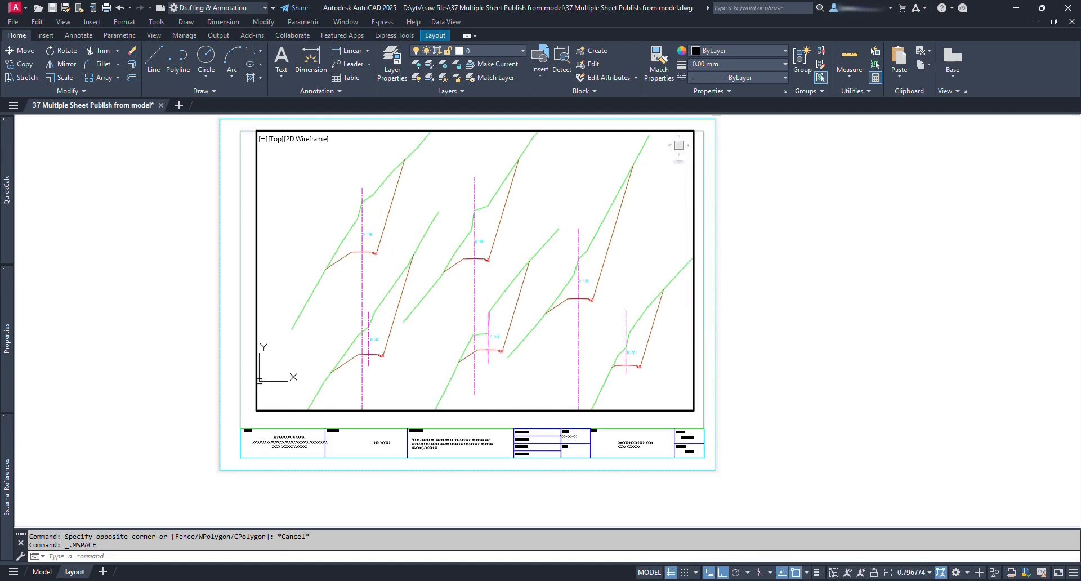
text(z)
key(Return)
key(Return)
drag(525, 299, 550, 291)
key(Escape)
double_click(931, 232)
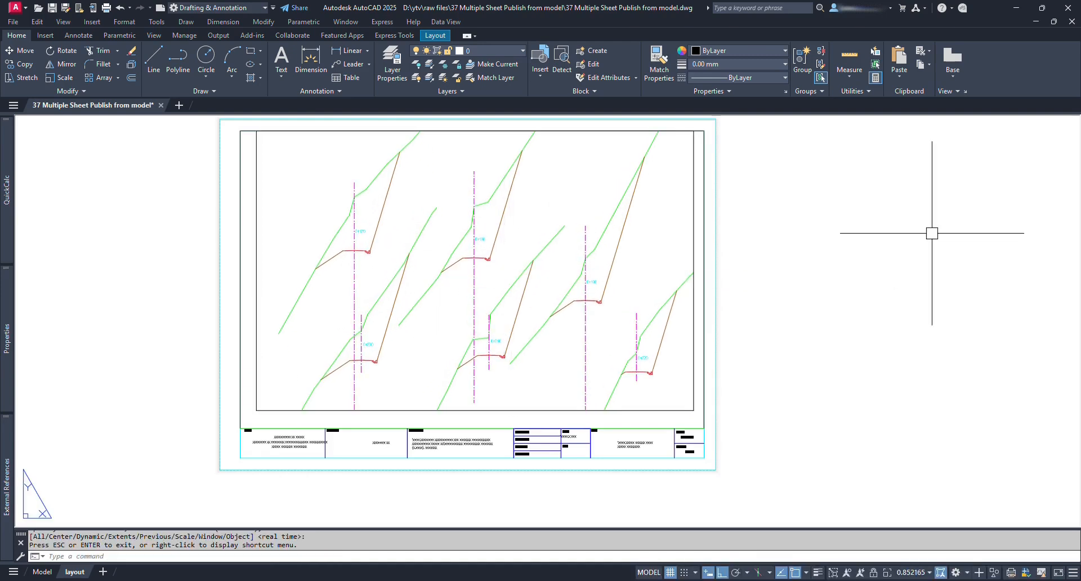
Return to model space and examine the rows of cross-section sheets and the separate row of longitudinal profile sheets
click(43, 571)
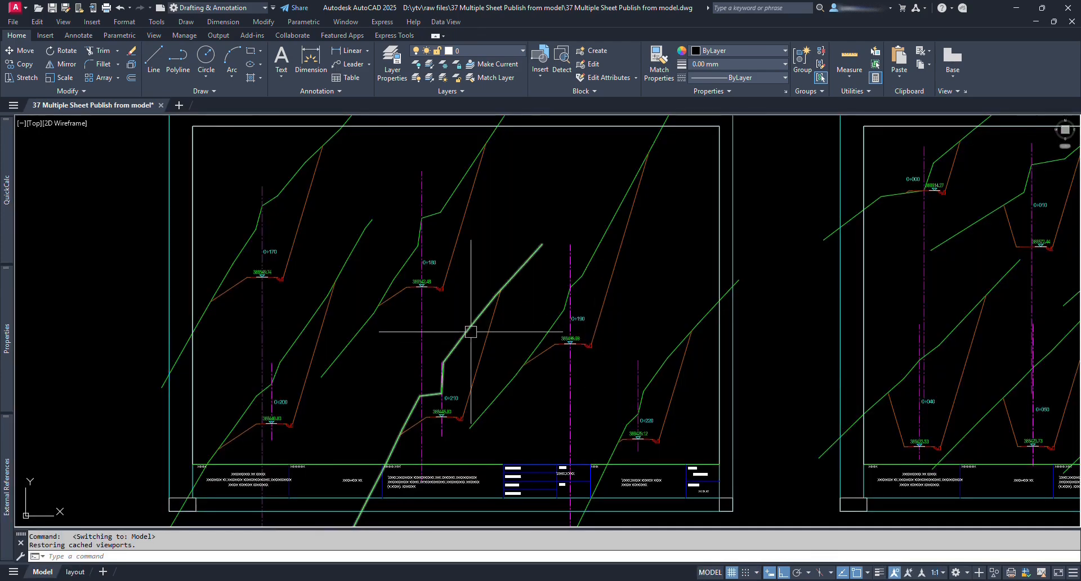
scroll(470, 327, down, 10)
scroll(570, 367, up, 3)
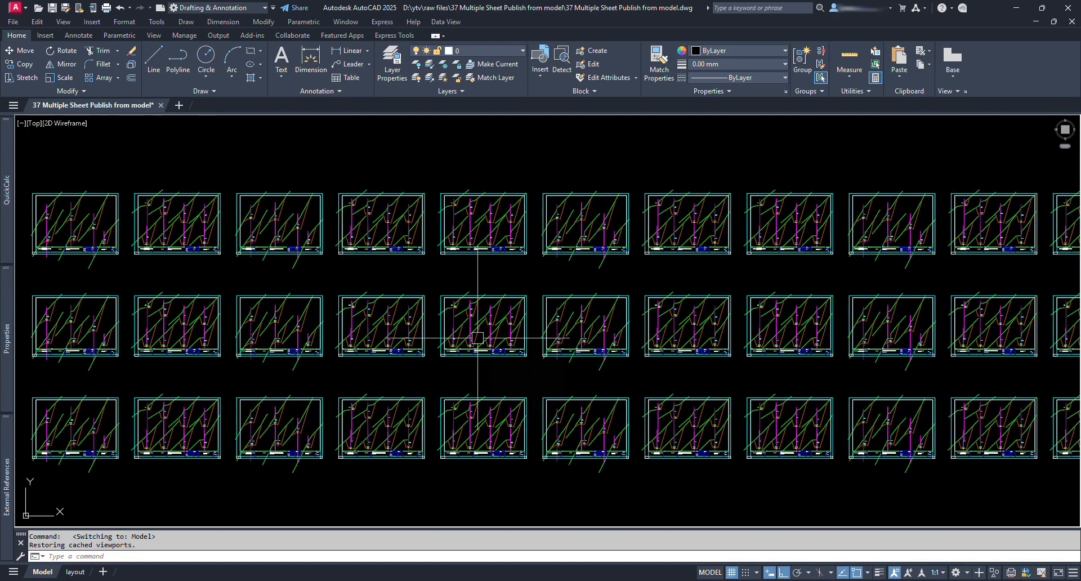
scroll(468, 349, down, 10)
middle_drag(504, 278, 497, 414)
scroll(415, 309, up, 8)
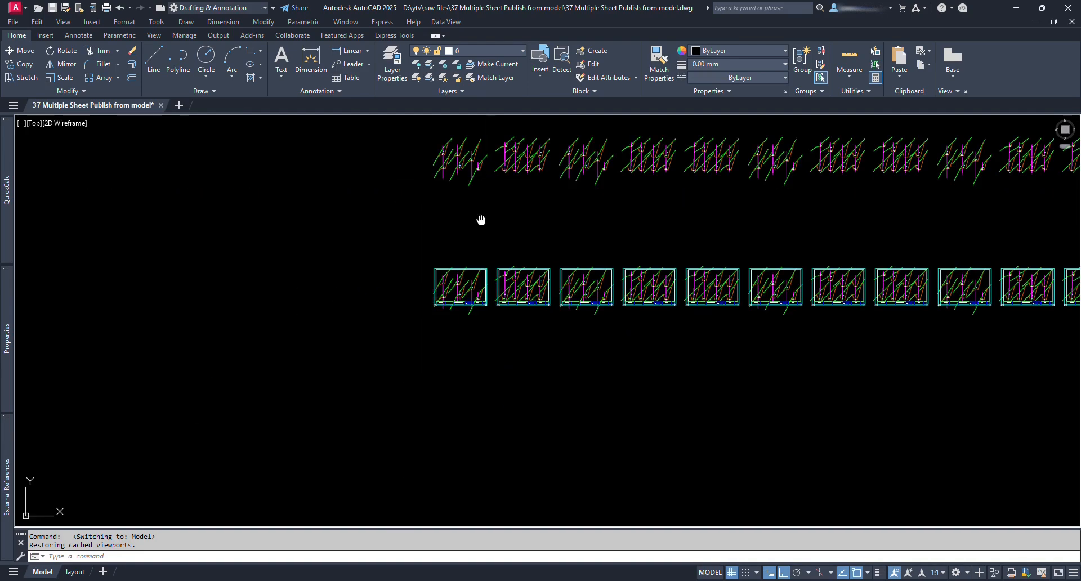
middle_drag(481, 220, 466, 298)
scroll(436, 371, up, 8)
scroll(473, 385, down, 8)
middle_drag(523, 208, 542, 495)
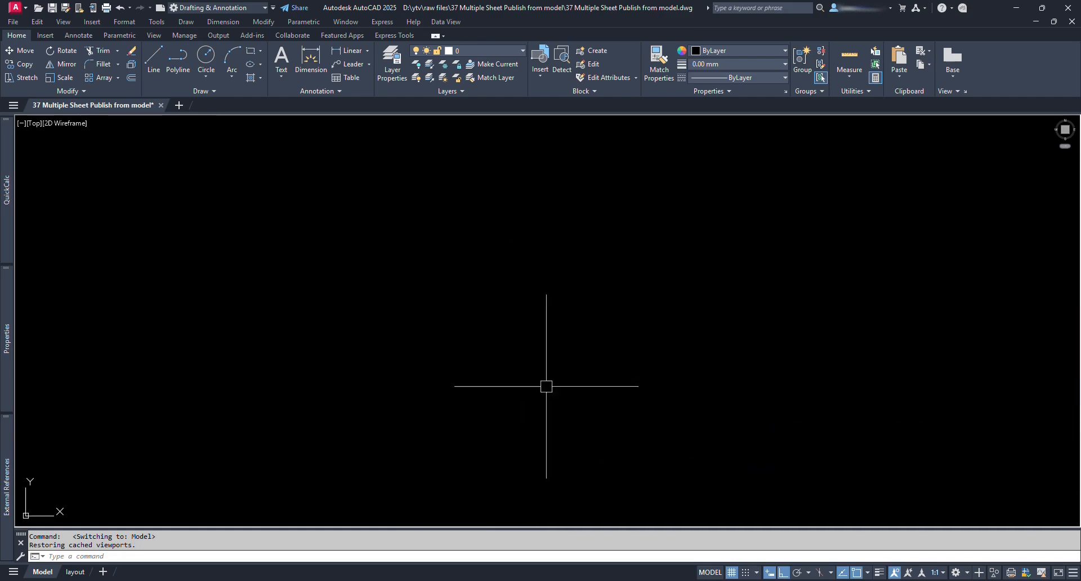
scroll(546, 386, down, 8)
scroll(521, 225, up, 10)
middle_drag(646, 218, 439, 318)
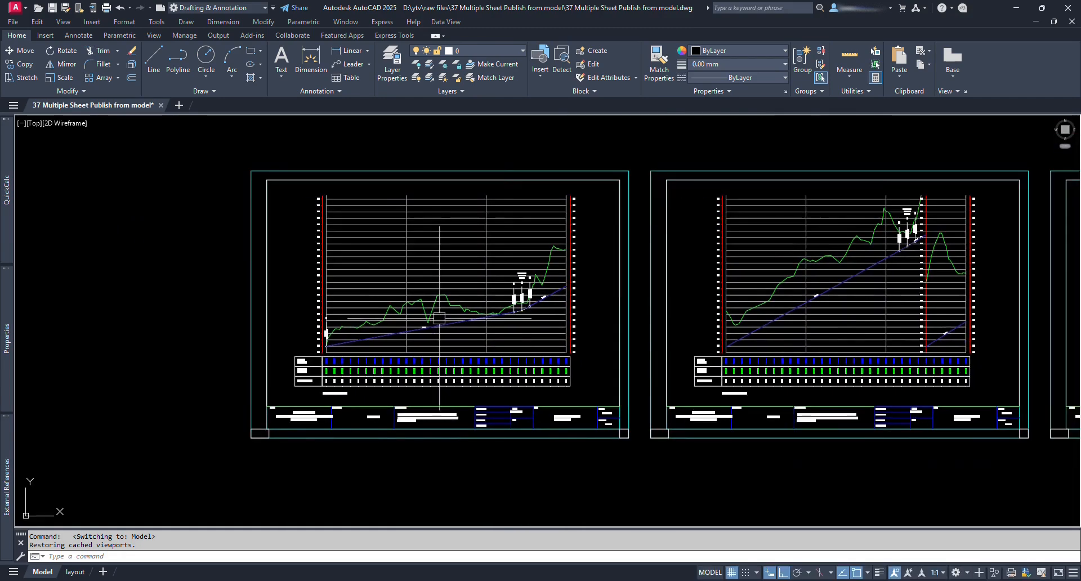
scroll(443, 318, up, 2)
scroll(451, 304, down, 2)
scroll(486, 265, down, 12)
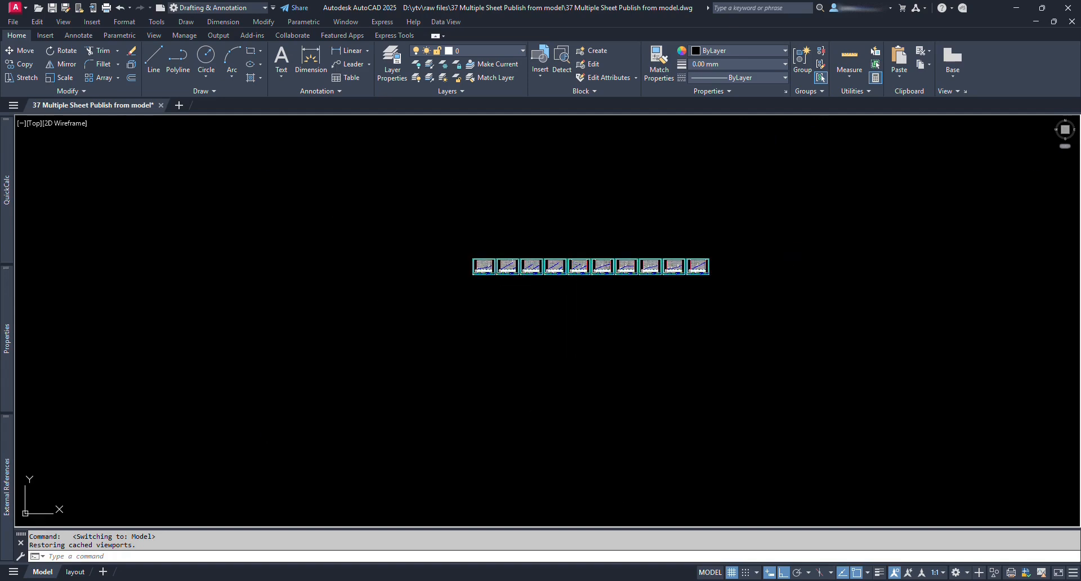
Examine the full extent of the three rows of cross-section sheets, window-selecting the group without keeping the selection
scroll(645, 329, up, 10)
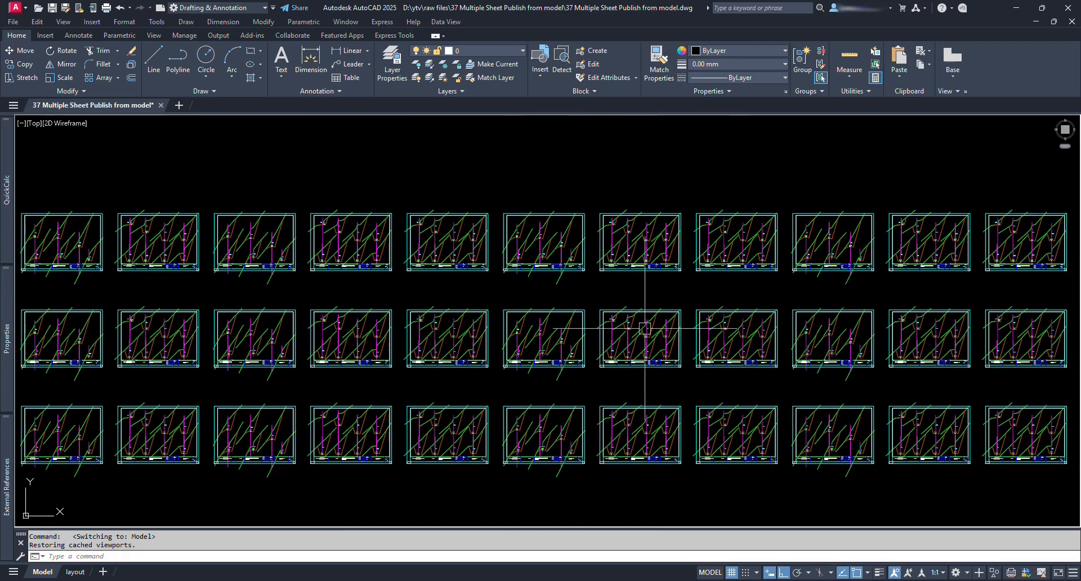
scroll(645, 329, down, 5)
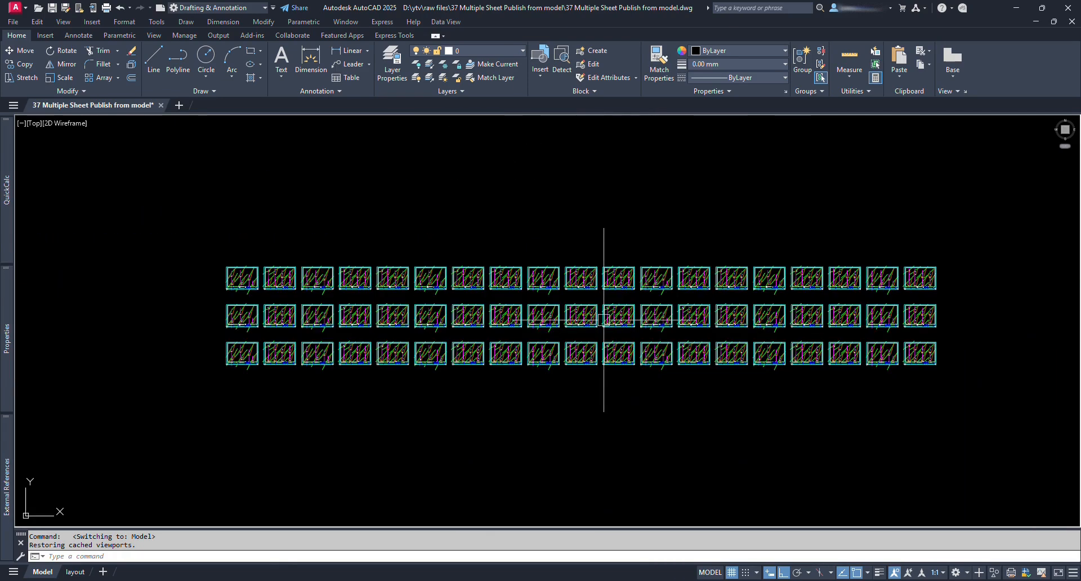
text(z)
key(Return)
key(Return)
drag(670, 358, 530, 268)
middle_drag(807, 349, 749, 349)
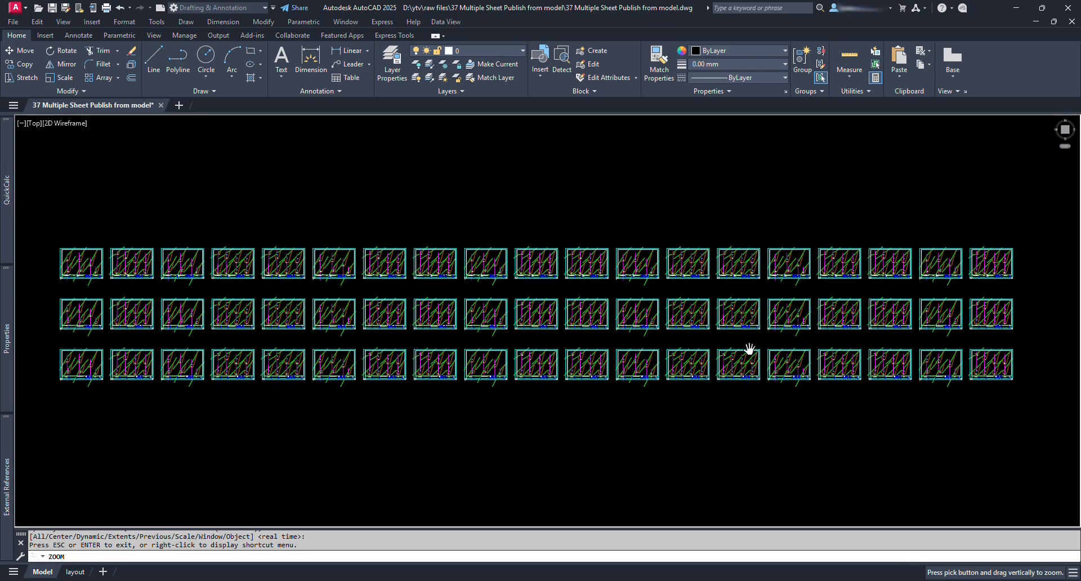
key(Escape)
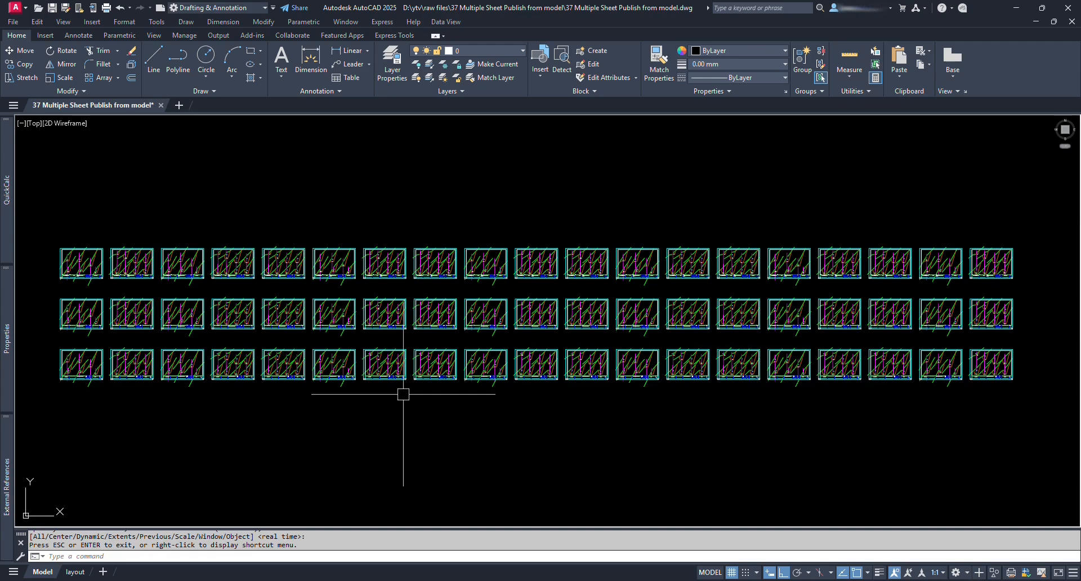
click(38, 181)
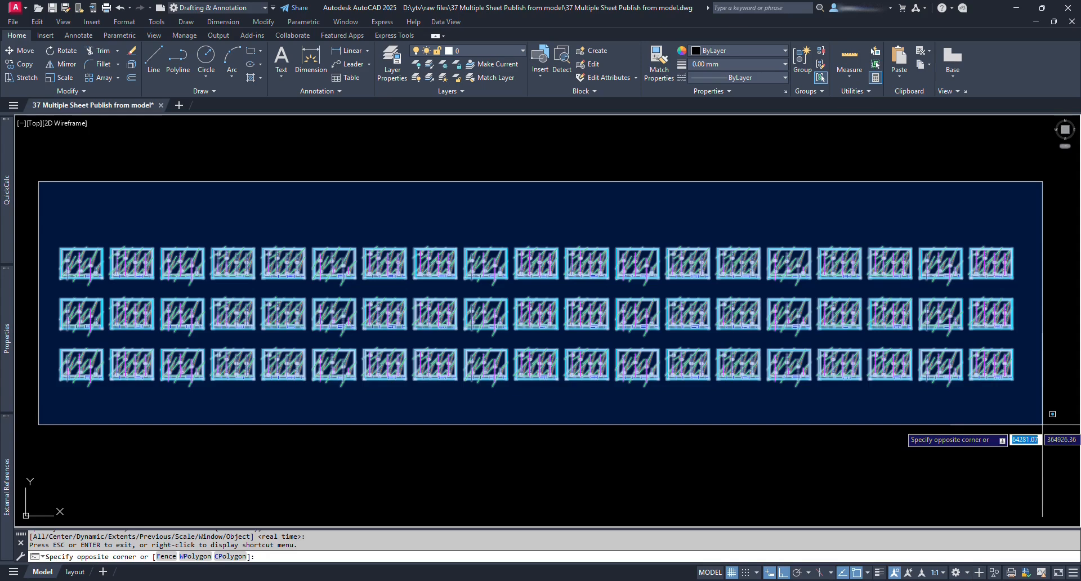
key(Escape)
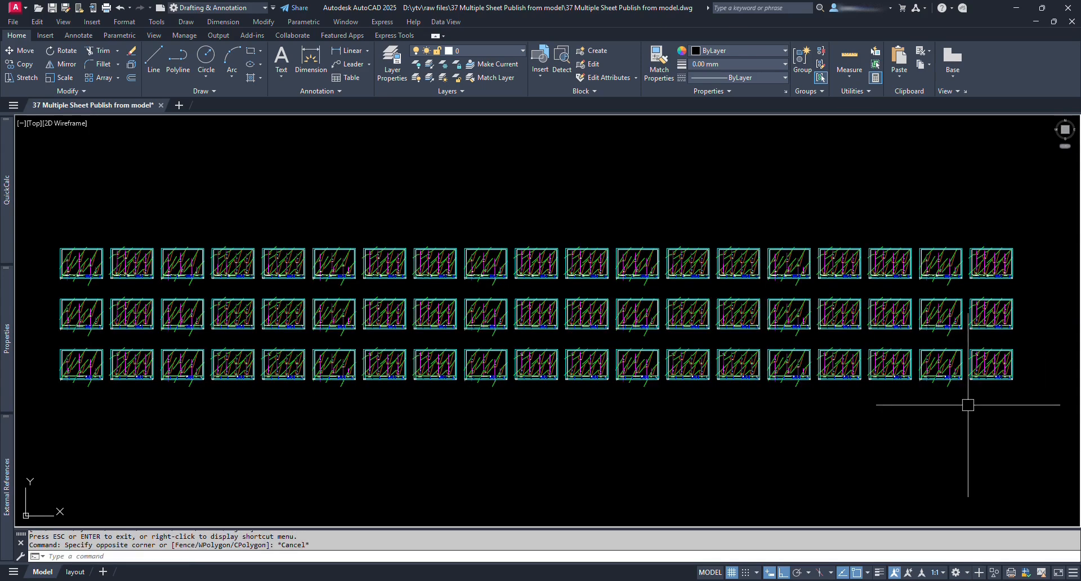
Bring the sheets numbered 1 to 30 into view in model space
middle_drag(367, 390, 584, 364)
scroll(584, 364, down, 4)
middle_drag(651, 455, 622, 297)
scroll(430, 343, up, 6)
middle_drag(686, 361, 489, 361)
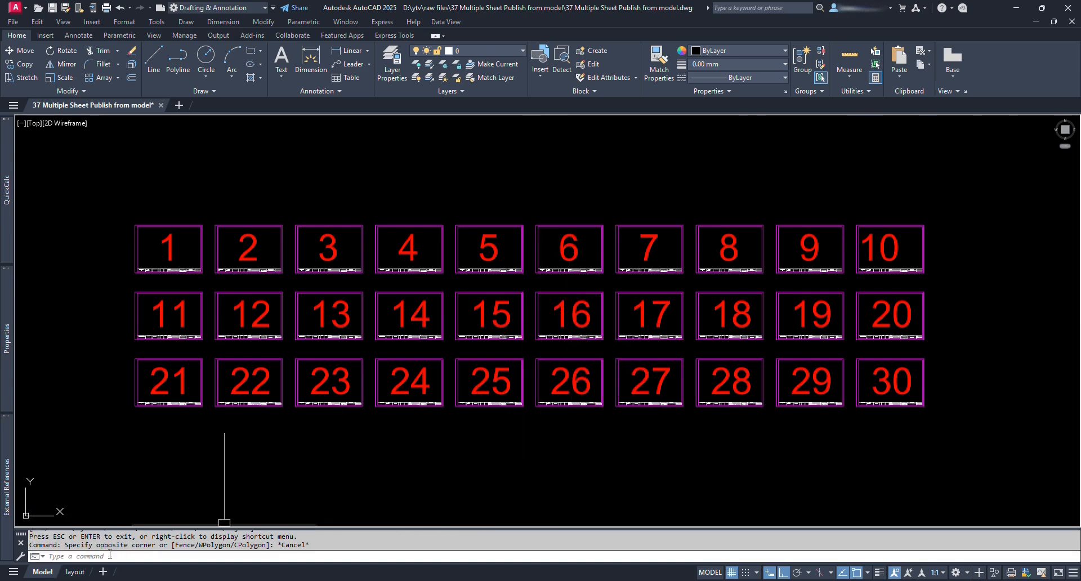
Locate the CadMagics (multiple sheet publish from model space) file in the File Explorer project folder, and return to AutoCAD
mouse_move(518, 575)
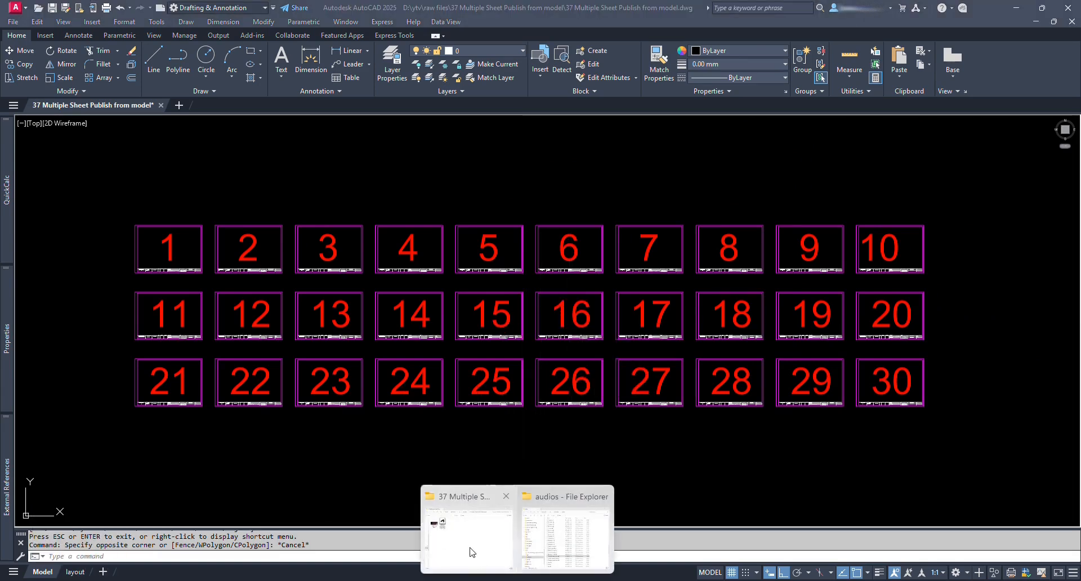
click(462, 523)
click(369, 166)
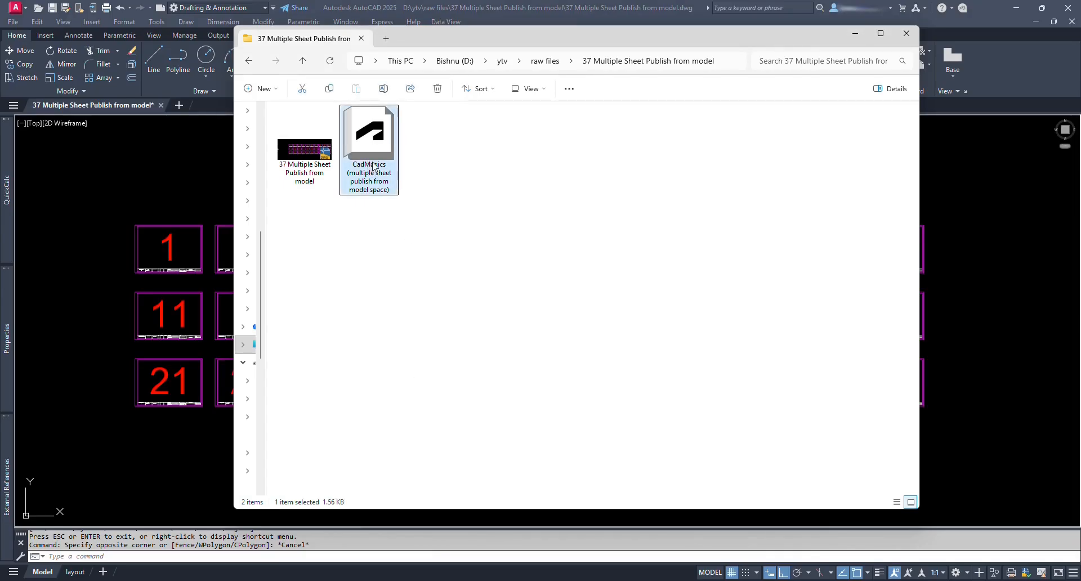
click(425, 300)
click(994, 313)
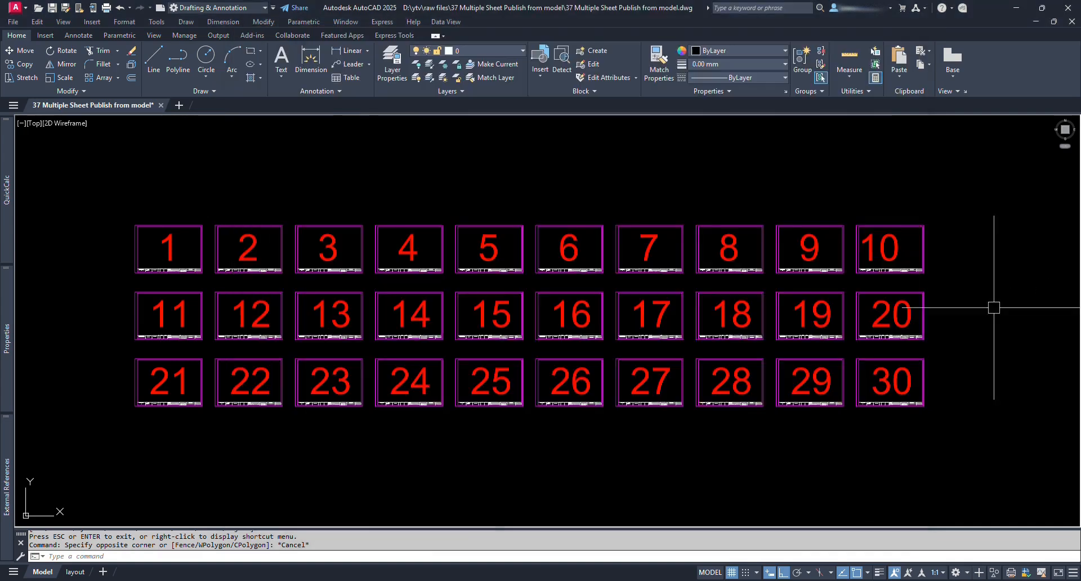
text(apploa)
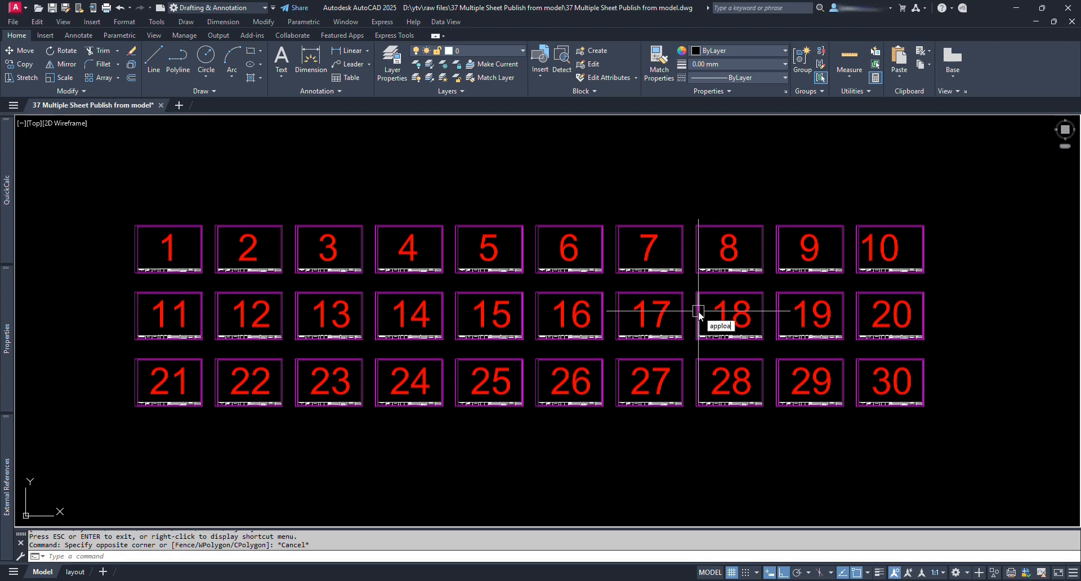
text(d)
key(Escape)
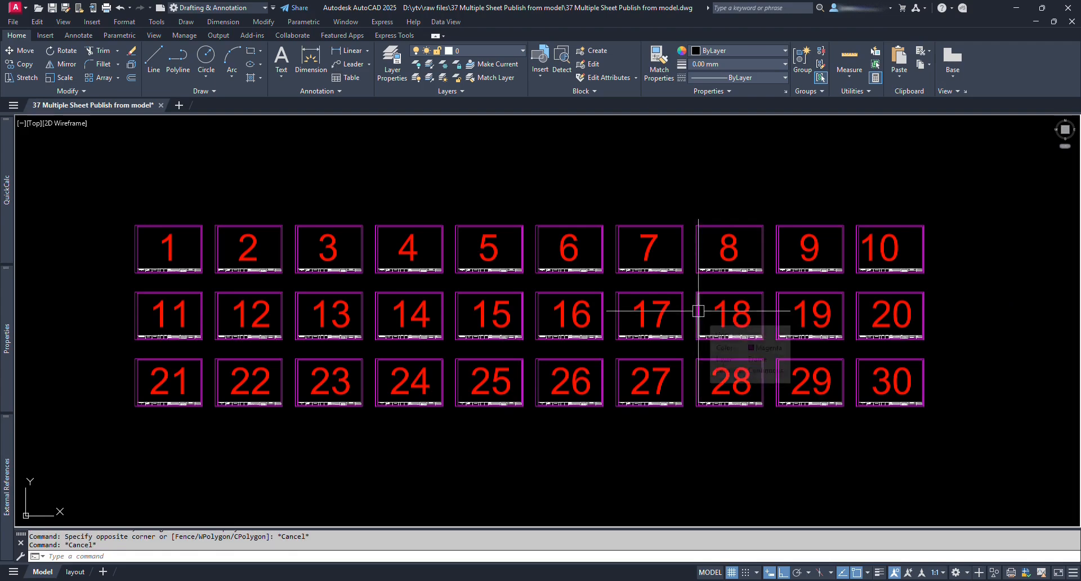
Paste the copied CadMagics (multiple sheet publish from model space) file into the AutoCAD 2025 folder from the application loading dialog, granting administrator permission
text(ap)
key(Return)
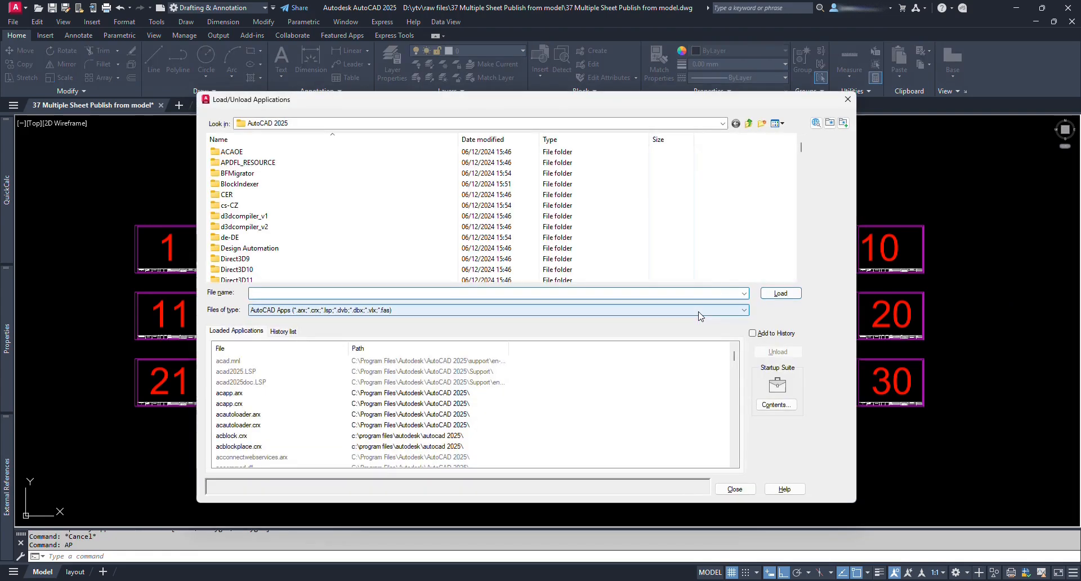
scroll(603, 176, down, 7)
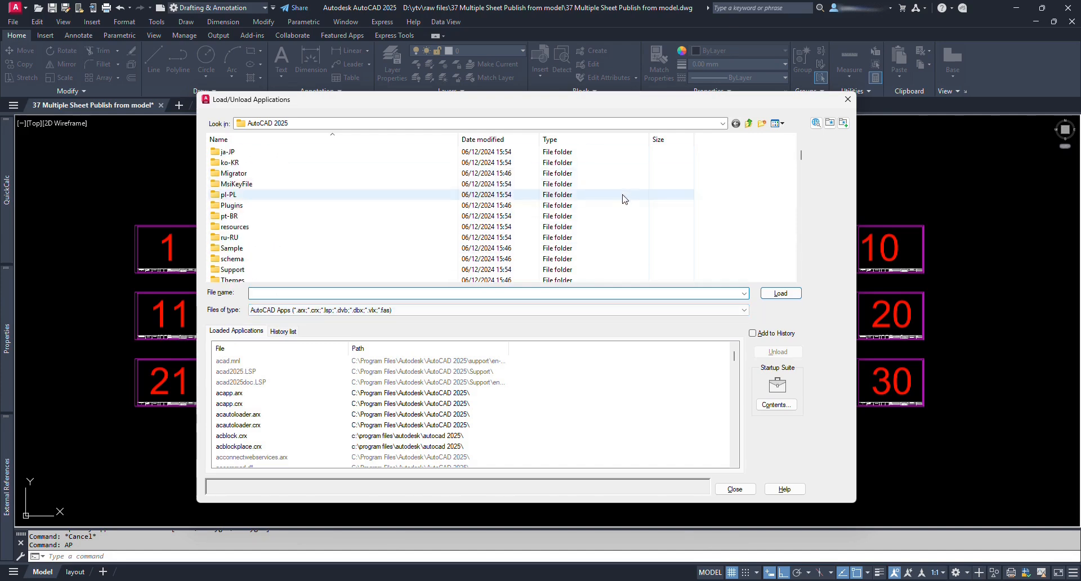
scroll(624, 199, down, 10)
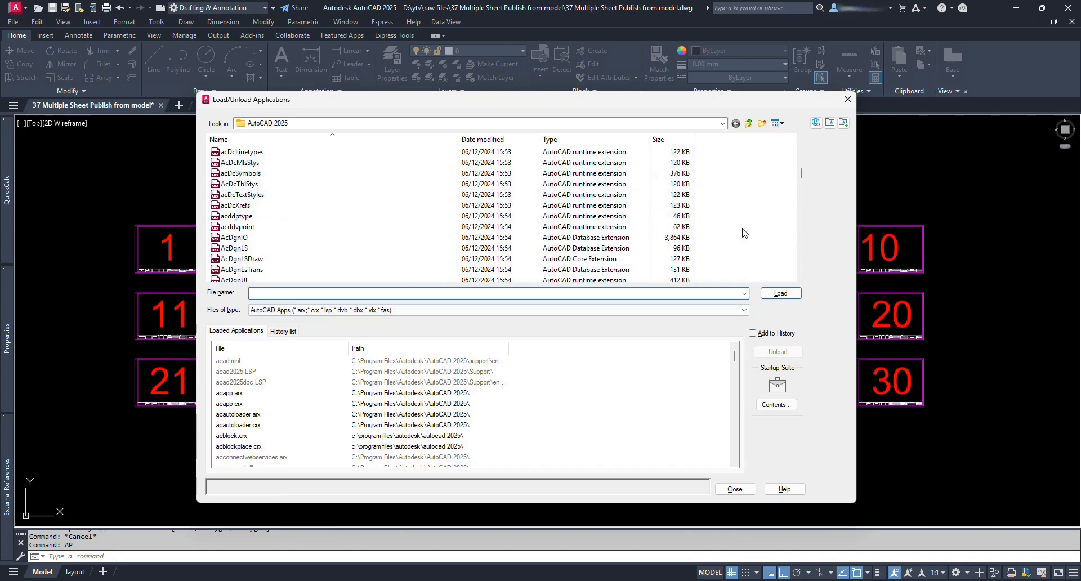
right_click(712, 204)
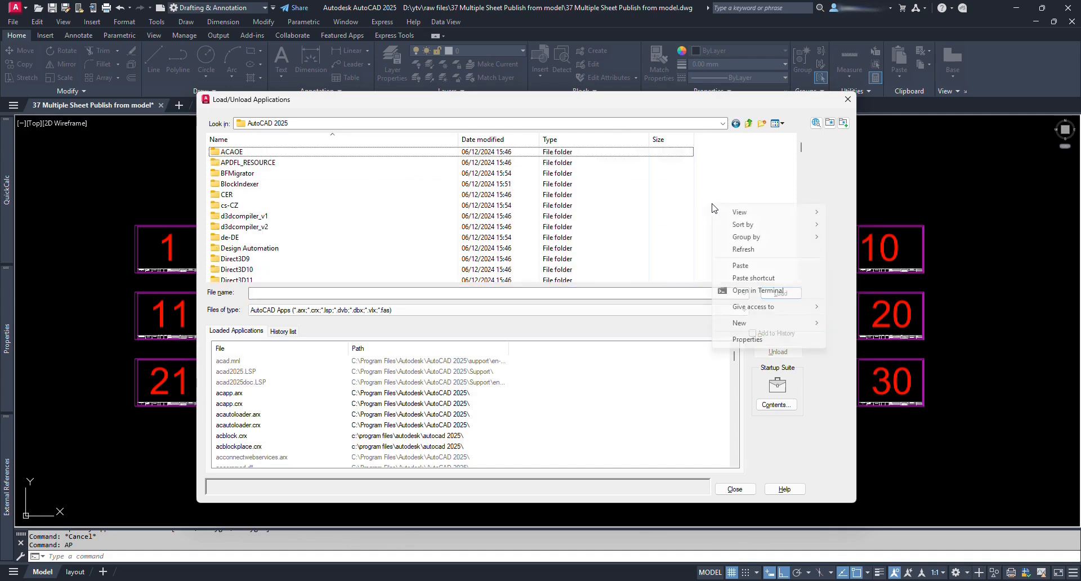
click(751, 265)
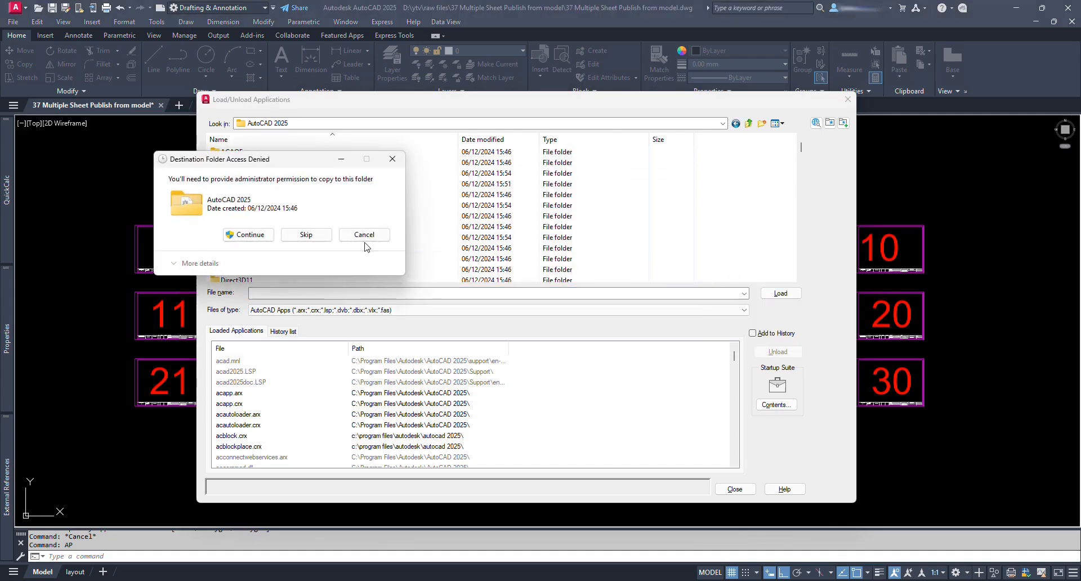
click(258, 234)
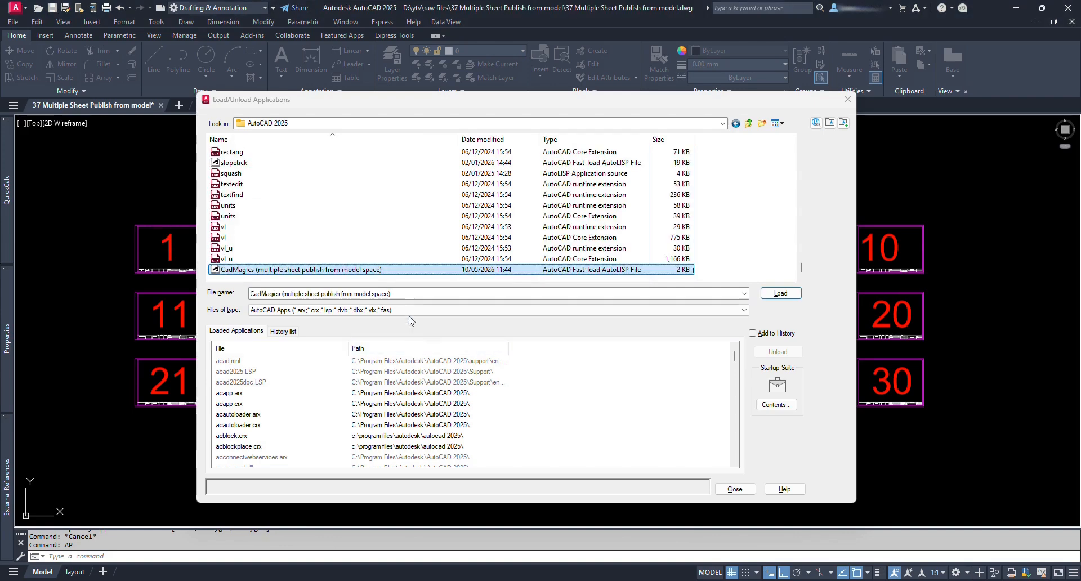
Load the CadMagics (multiple sheet publish from model space) routine and return to the sheets in model space
click(779, 294)
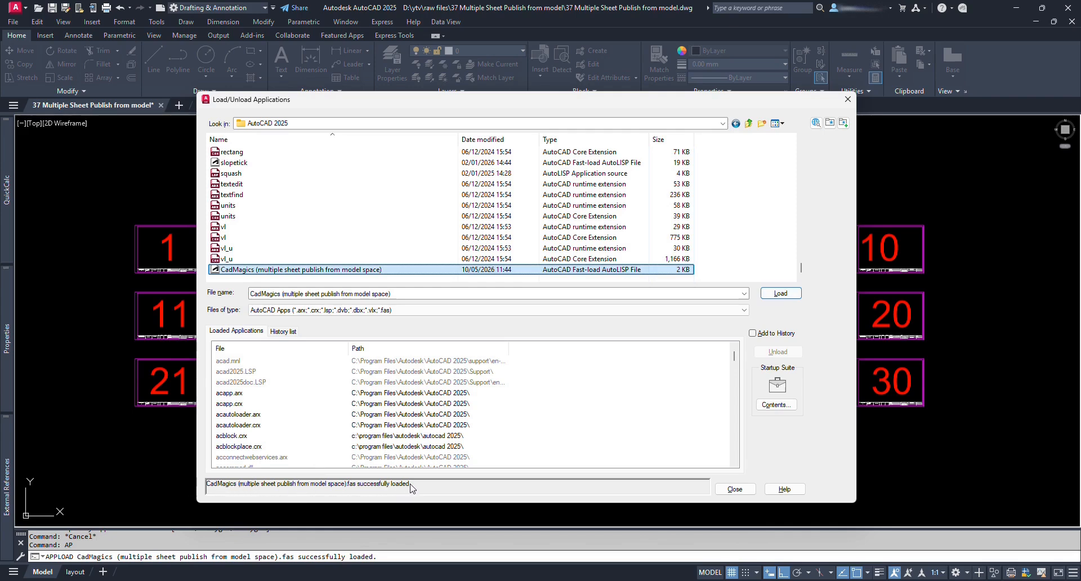
click(741, 490)
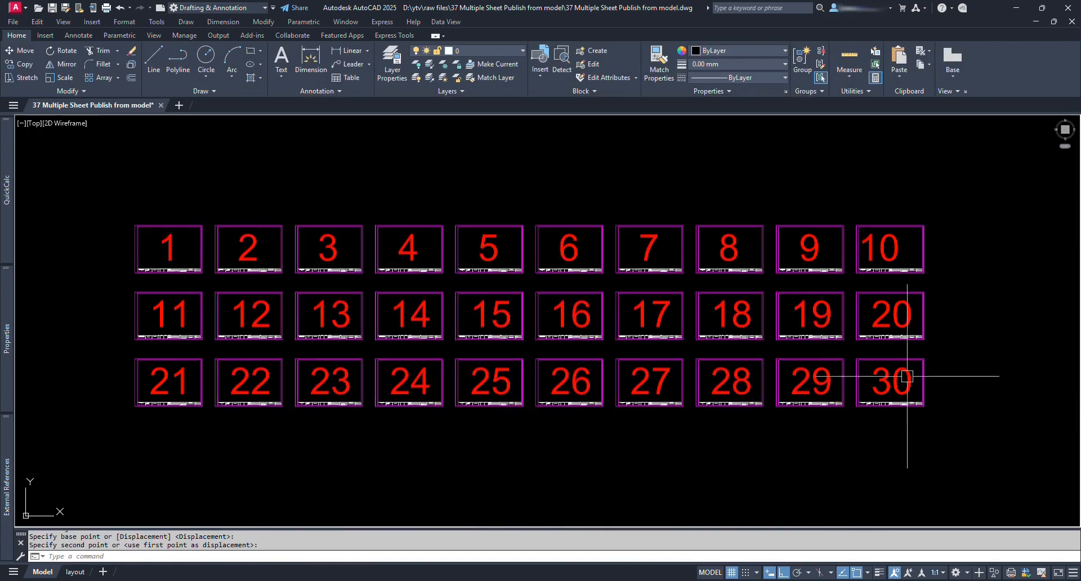
click(898, 377)
key(Escape)
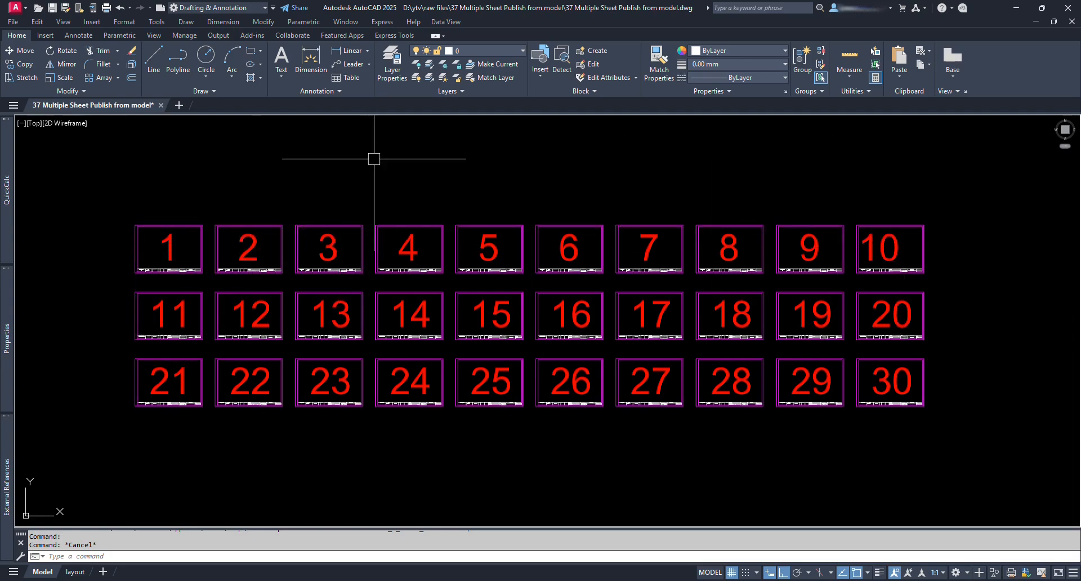
Examine the paper size label above the sheets and the outer frame of sheet 1, leaving nothing selected
middle_drag(410, 146, 425, 234)
click(338, 186)
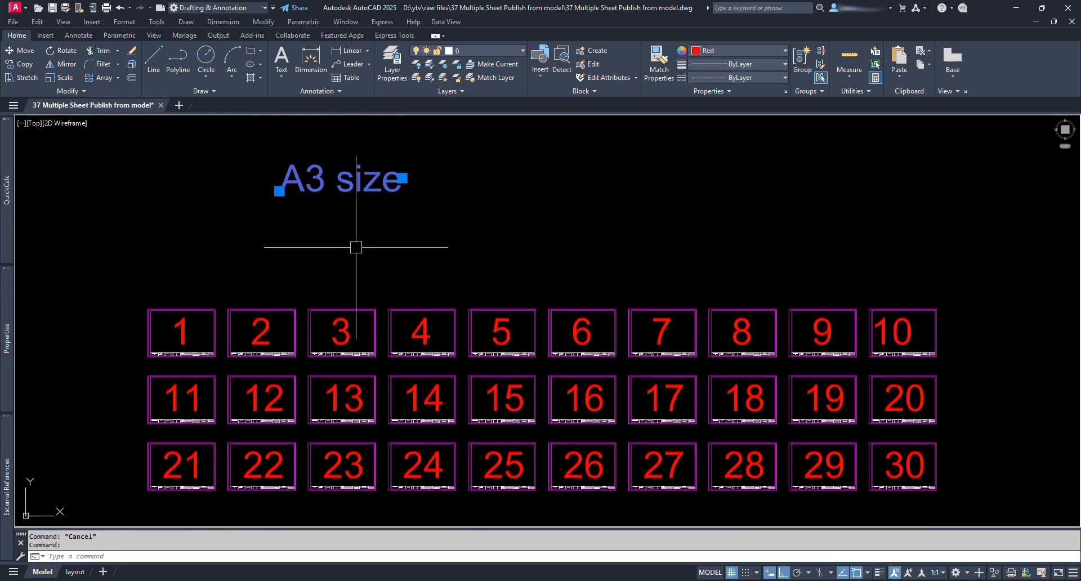
key(Escape)
scroll(193, 321, up, 4)
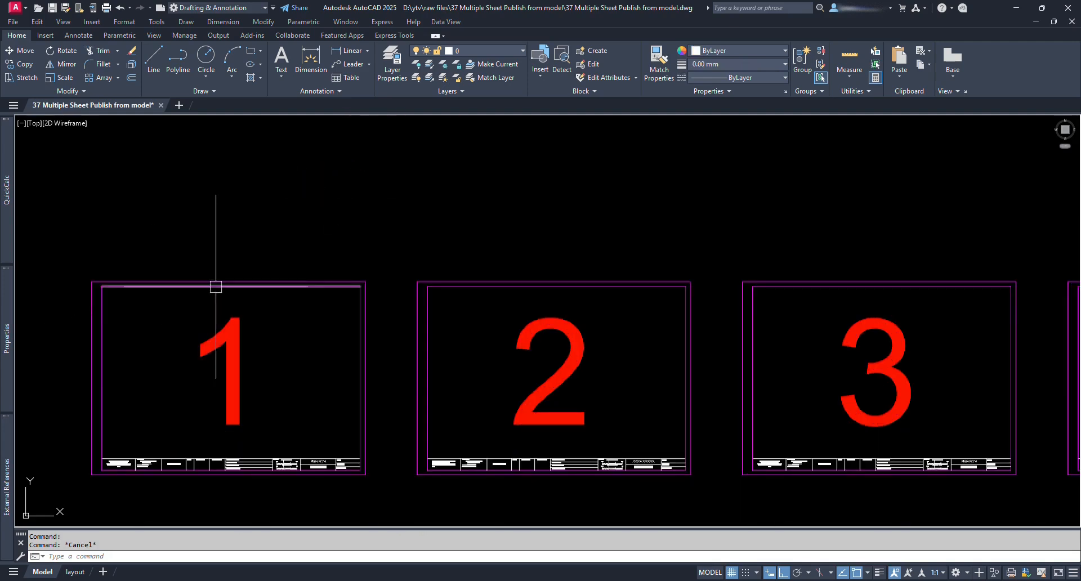
click(216, 287)
mouse_move(363, 281)
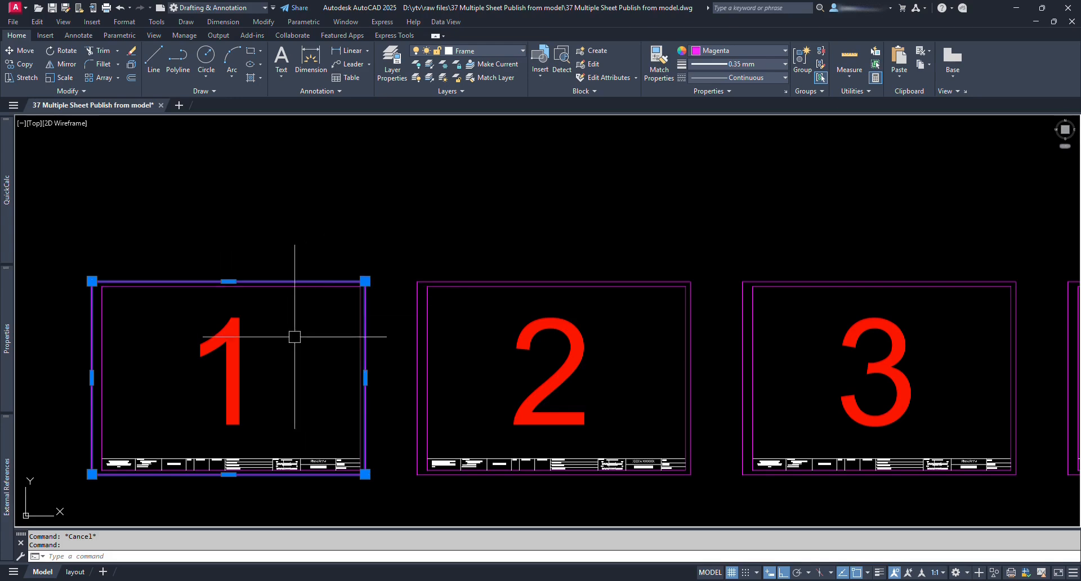
middle_drag(301, 325, 380, 259)
key(Escape)
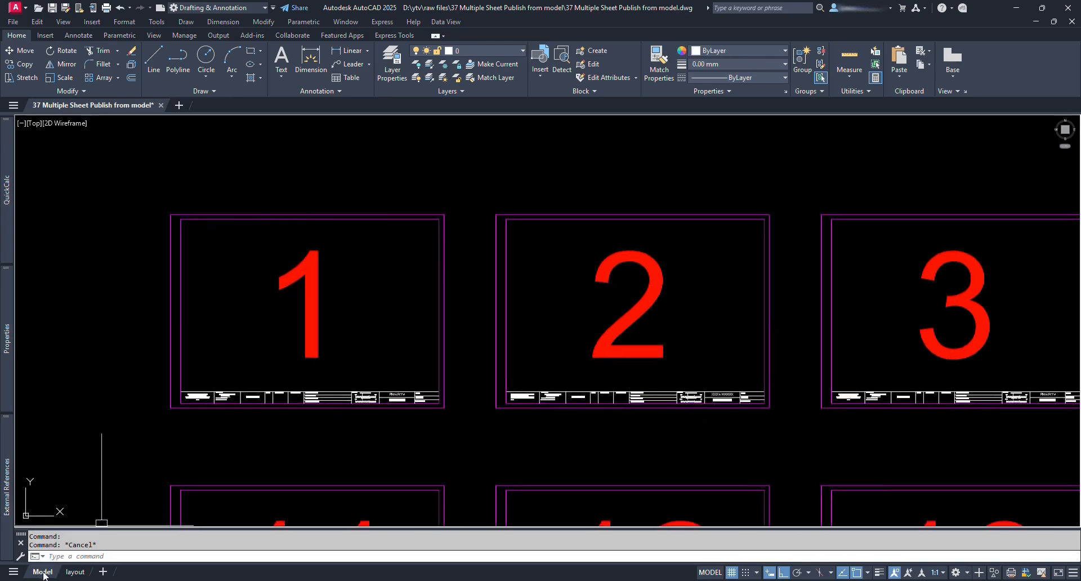
Check the Model page setup and accept it with DWG To PDF.pc3 and ISO full bleed A3 (420.00 x 297.00 MM) paper
right_click(44, 574)
click(109, 468)
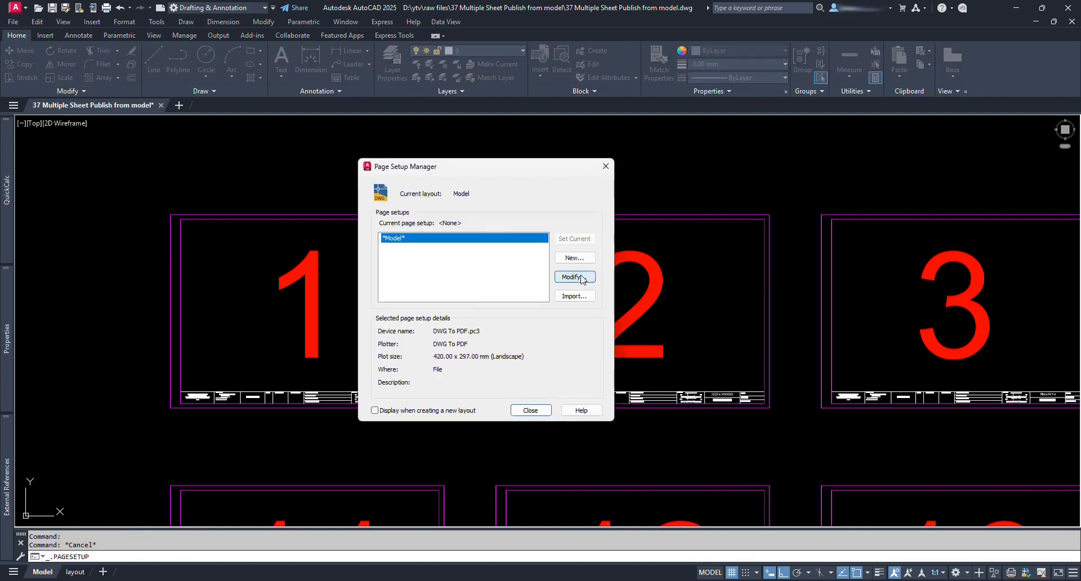
click(581, 277)
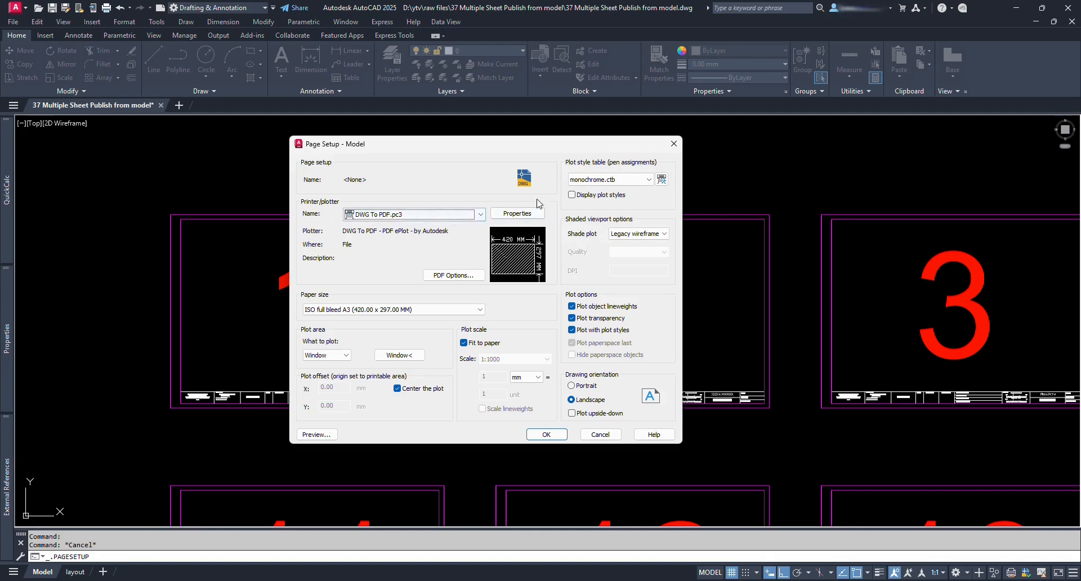
click(398, 310)
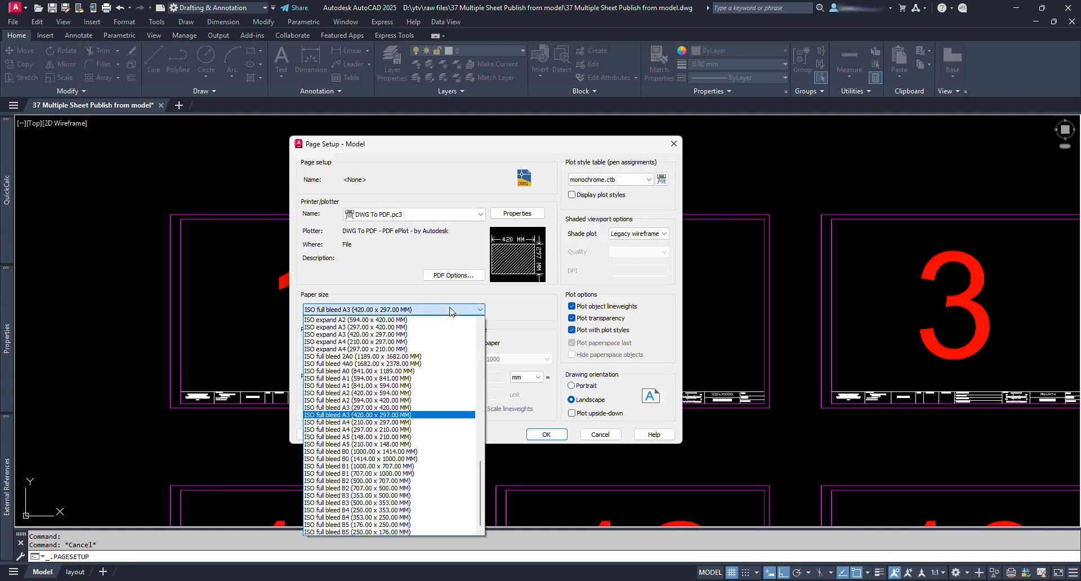
click(404, 281)
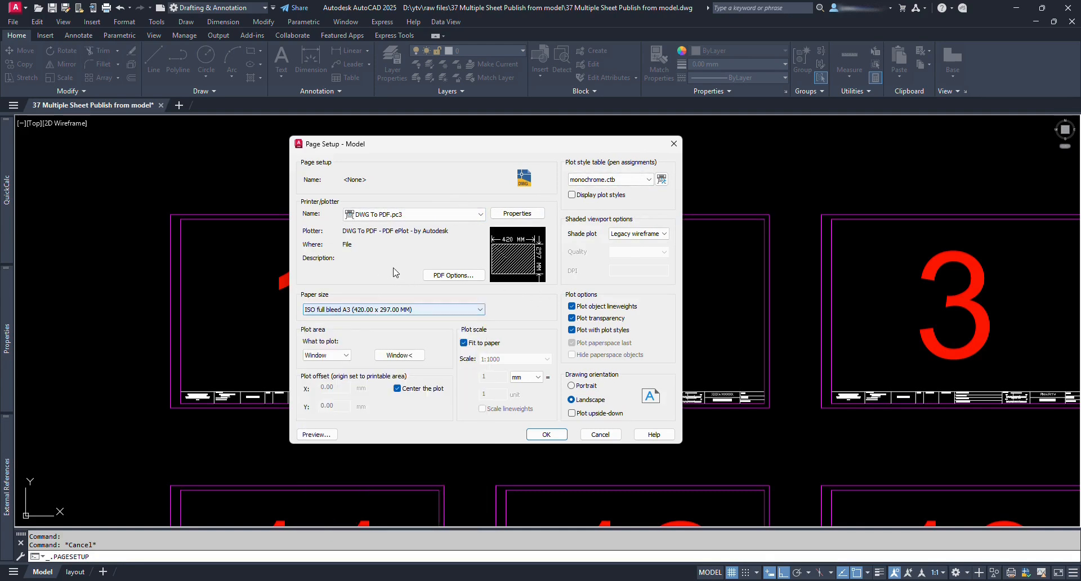
click(557, 437)
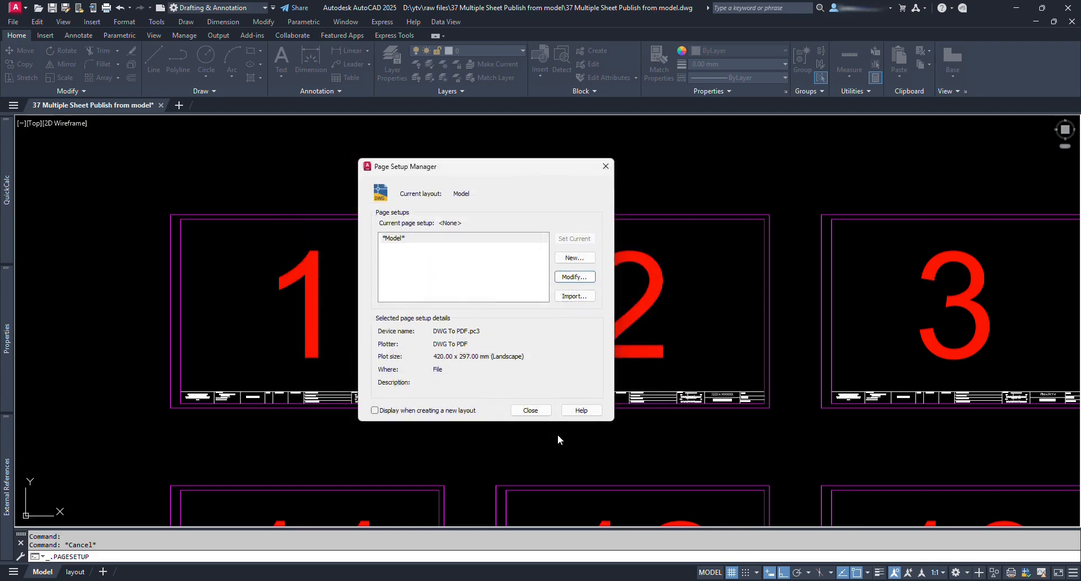
click(528, 407)
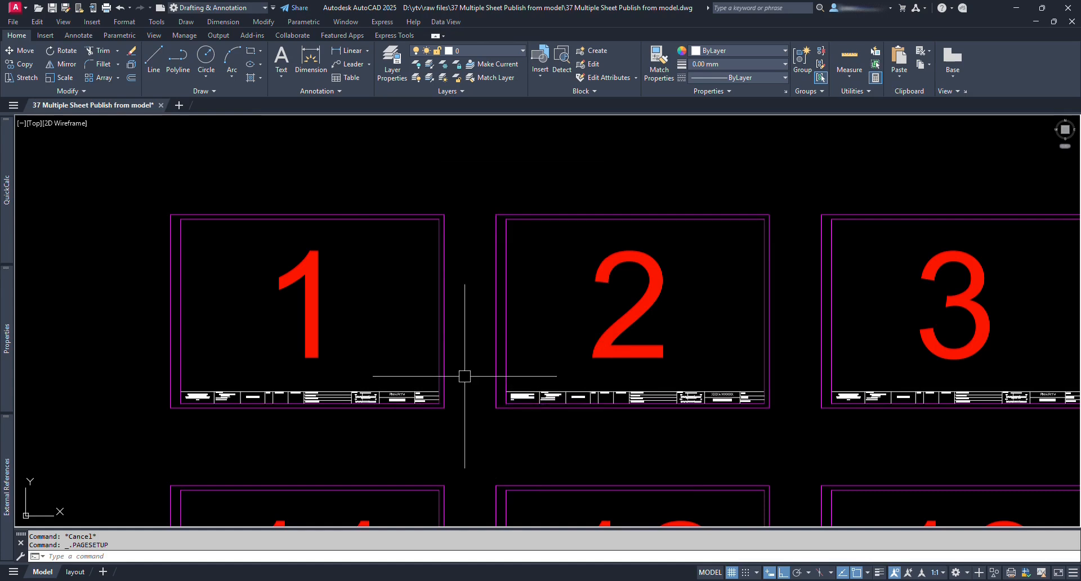
Run MSPUBLISH and define the first sheet by the upper-left and lower-right corners of sheet 1's outer frame
text(mspu)
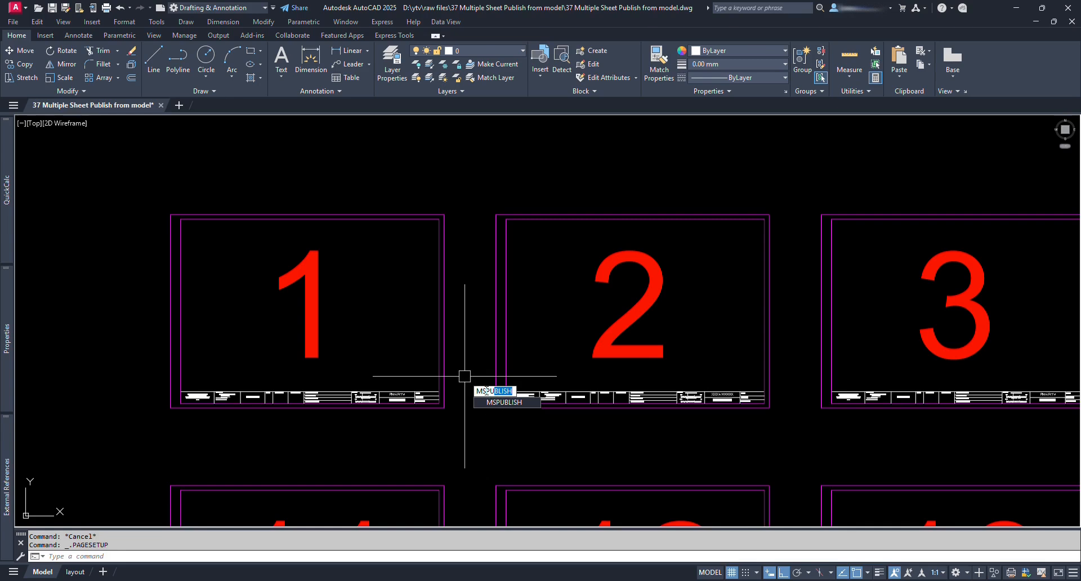
key(Return)
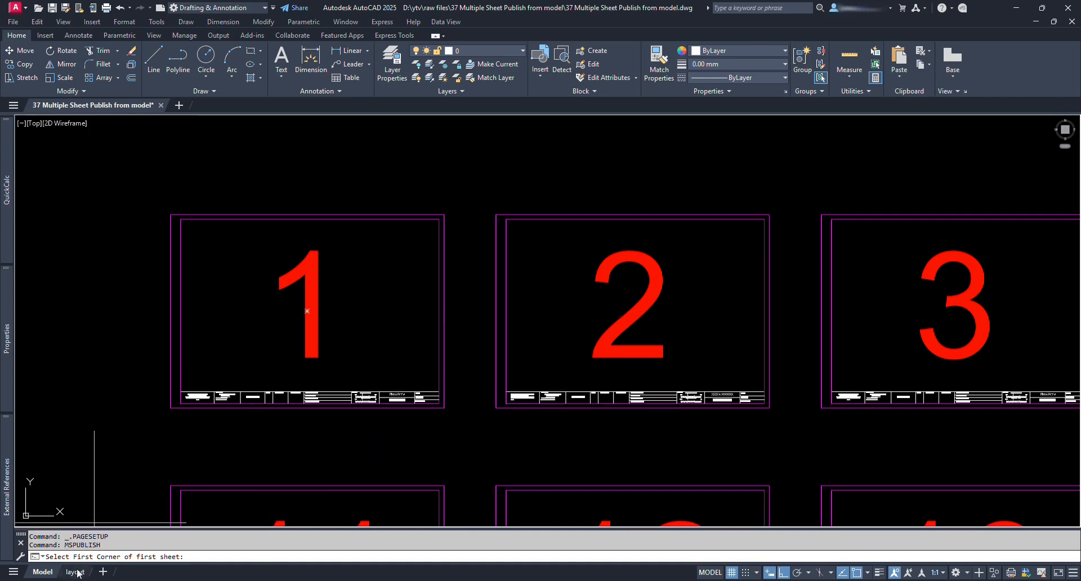
click(170, 214)
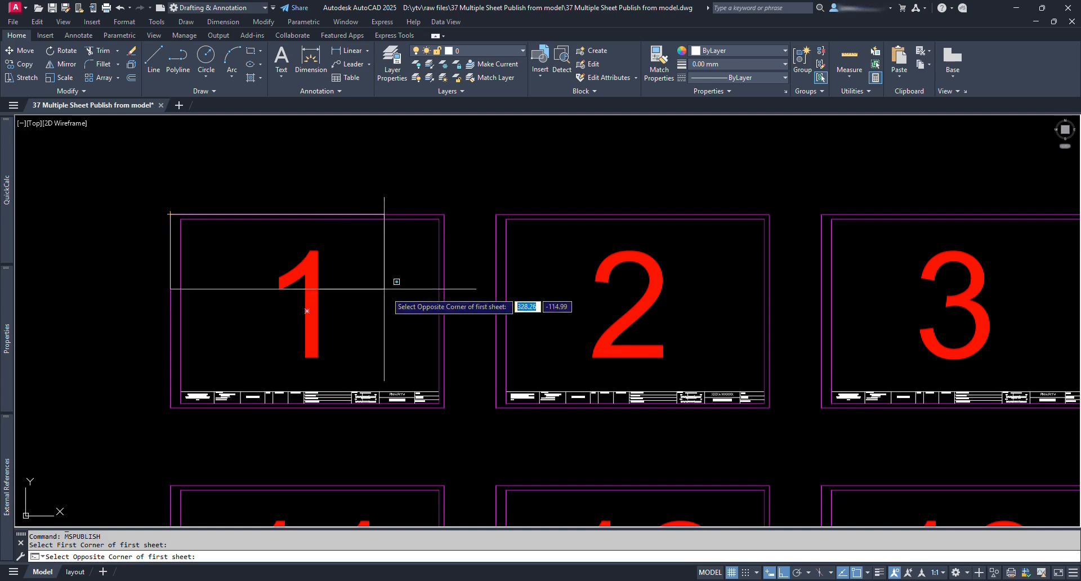
click(444, 407)
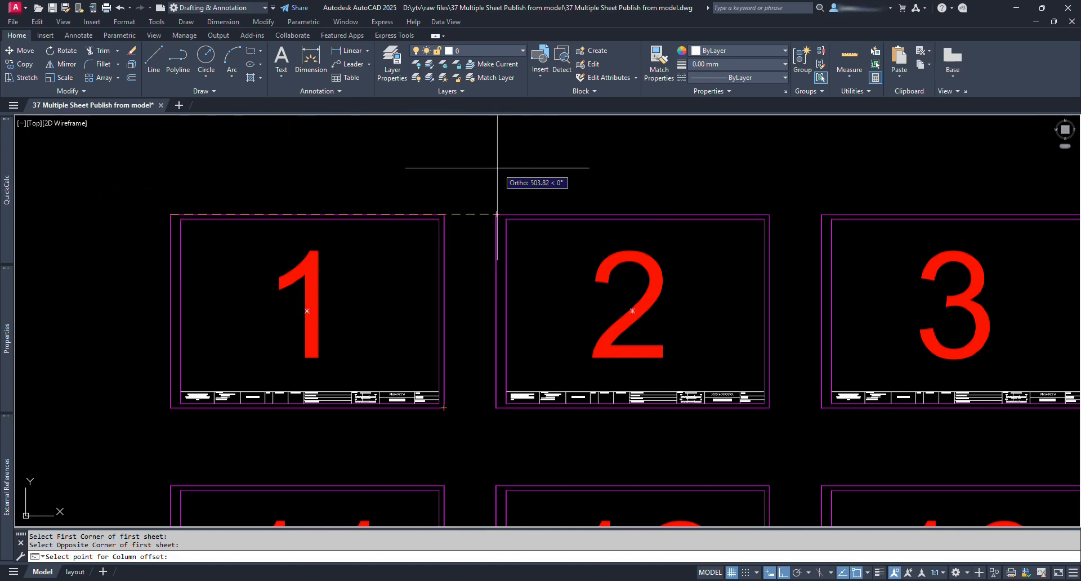
Set the column offset at sheet 2's upper-left corner and the row offset at sheet 11's upper-left corner
click(496, 214)
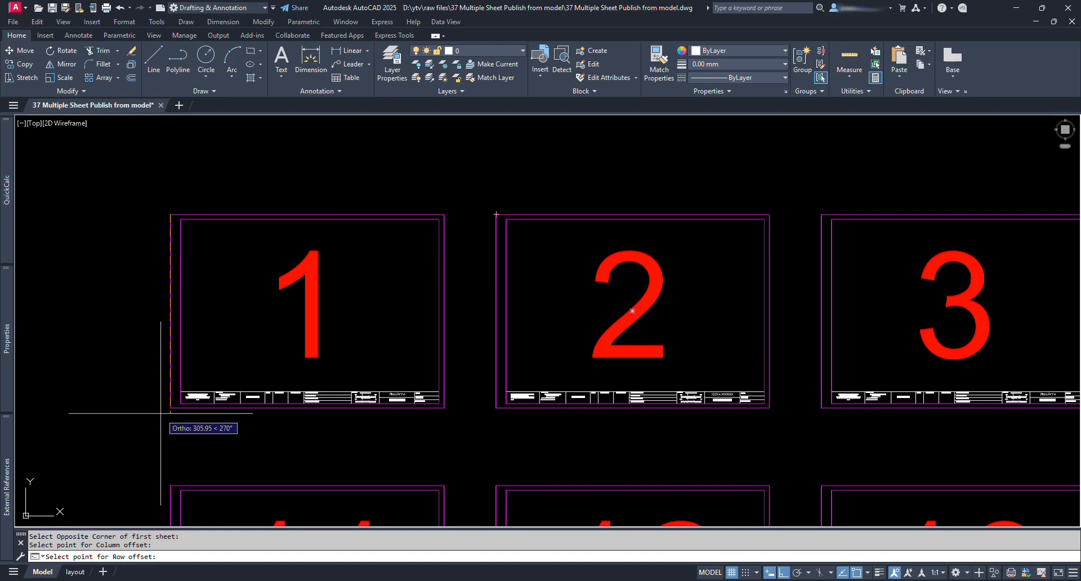
middle_drag(272, 447, 301, 311)
scroll(180, 363, down, 2)
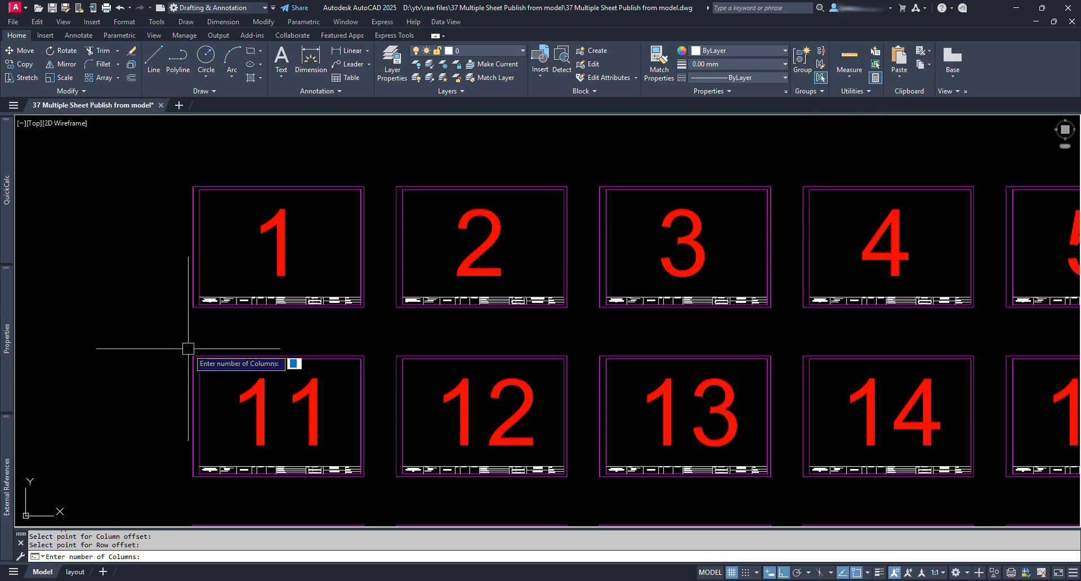
click(193, 354)
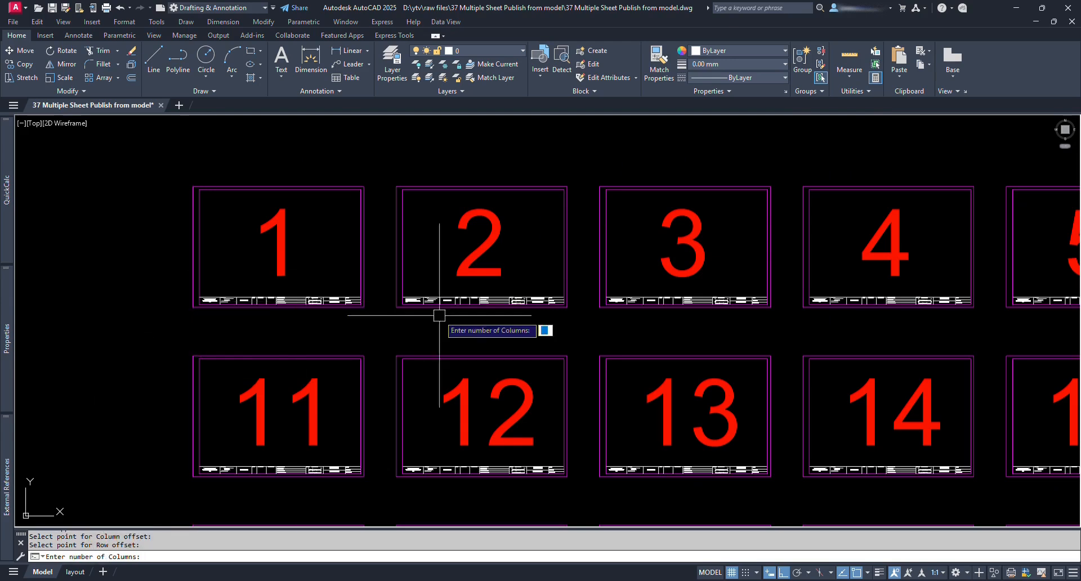
Enter 10 columns and the number of sheet rows to publish sheets 1 to 30 as PDFs
scroll(452, 313, down, 4)
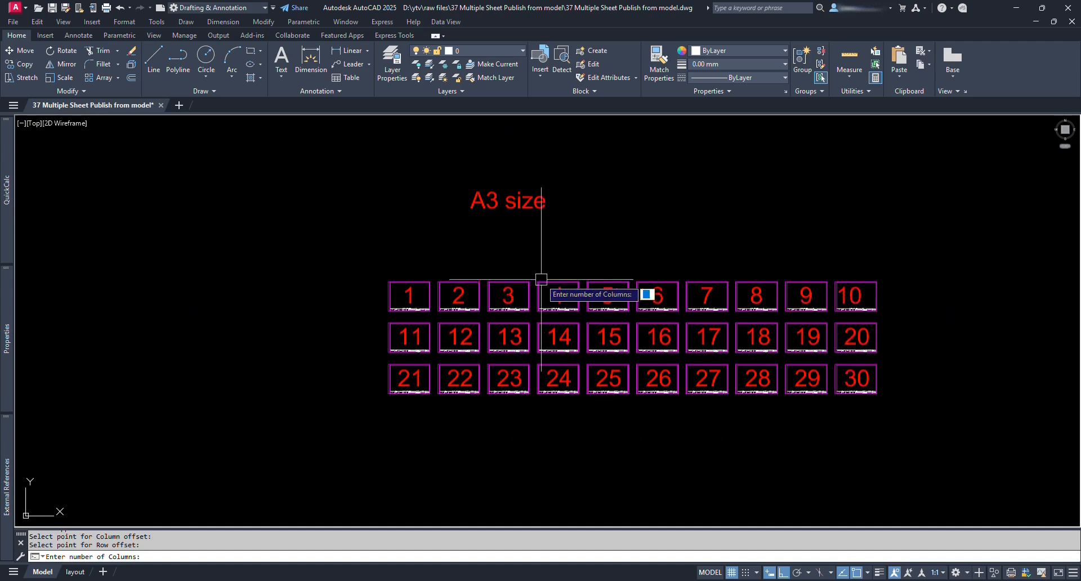
scroll(541, 279, up, 2)
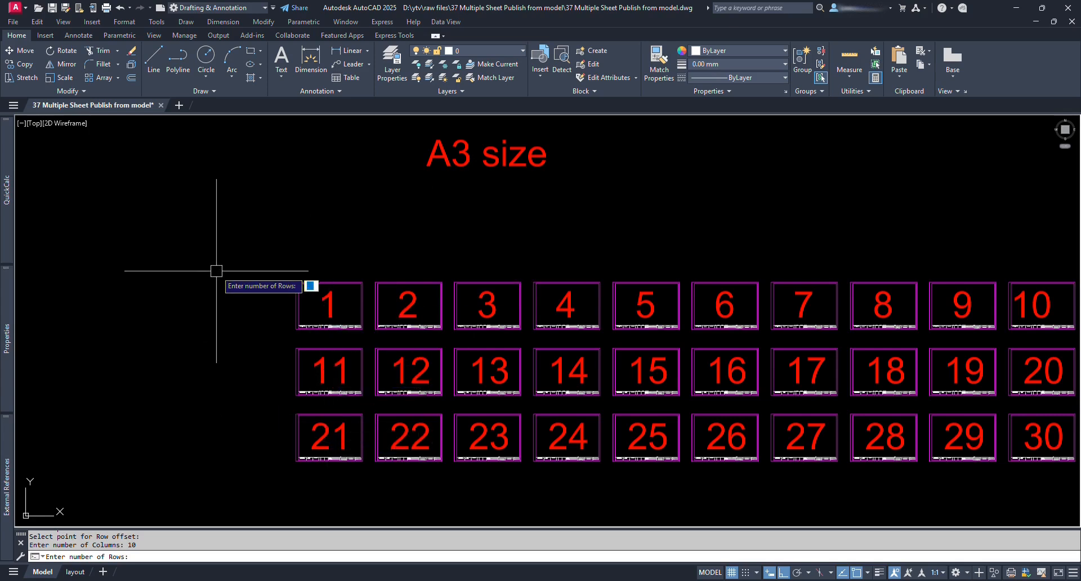
key(Return)
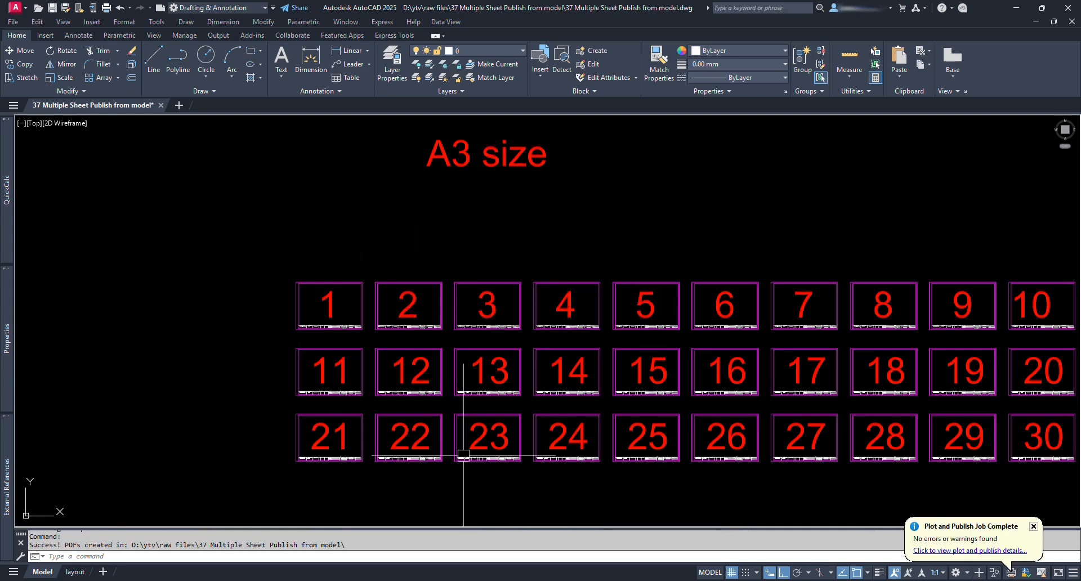
Switch to the project folder in File Explorer and permanently delete the published PDFs numbered 1 to 30
mouse_move(518, 573)
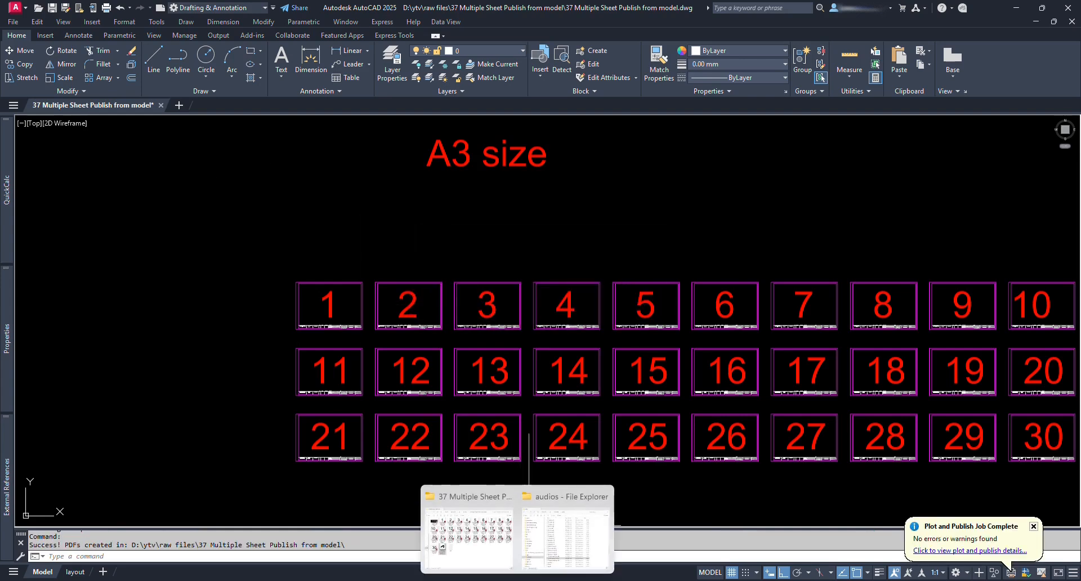
click(482, 526)
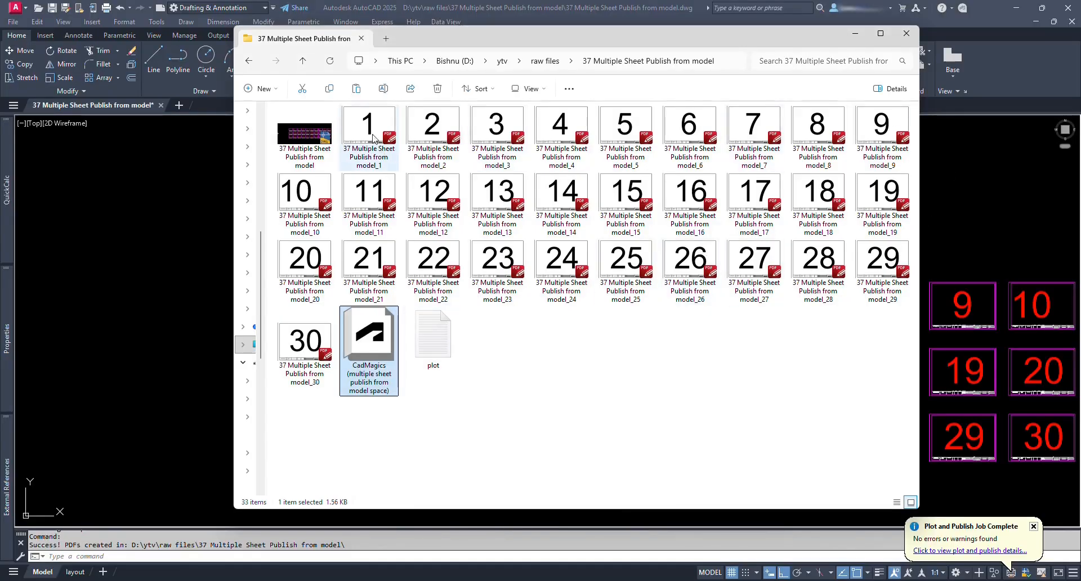
click(373, 138)
shift+click(313, 345)
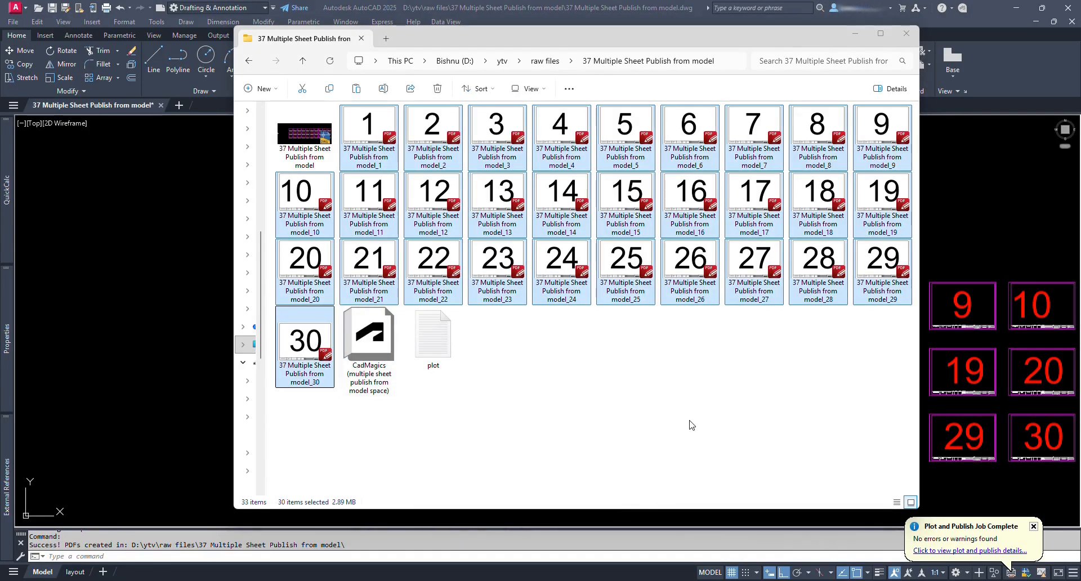
key(shift+Delete)
key(Return)
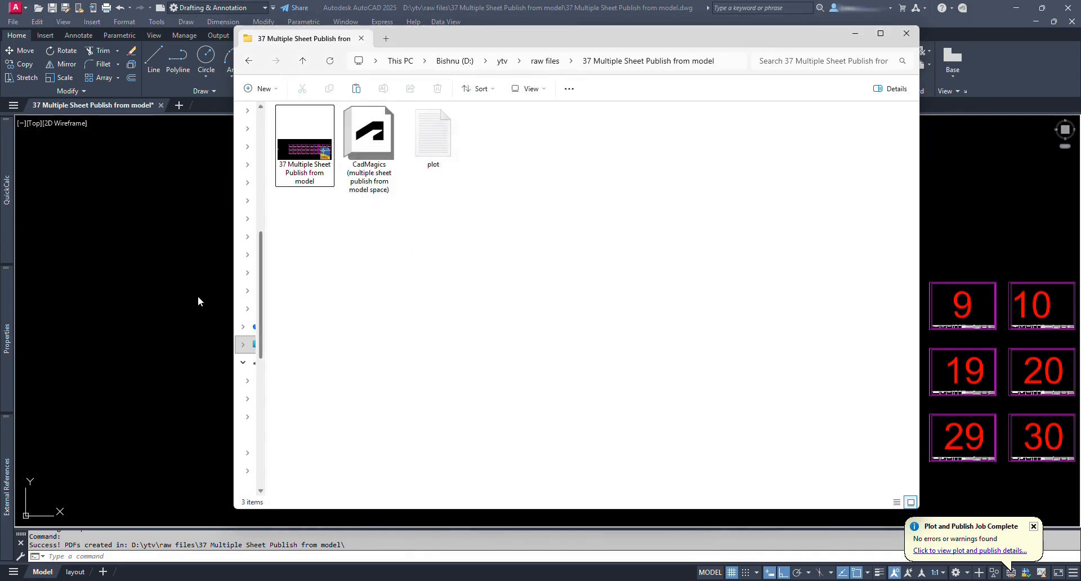
Return to the drawing, run MSPUBLISH and define the first sheet by opposite corners of sheet 1's outer frame
click(197, 295)
text(MSPUBLISH)
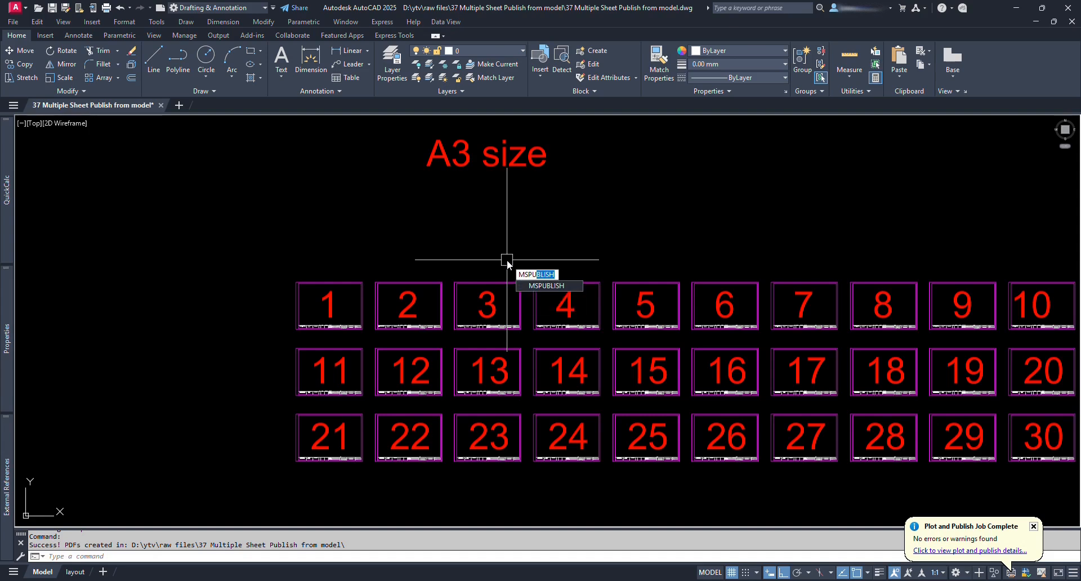
key(Return)
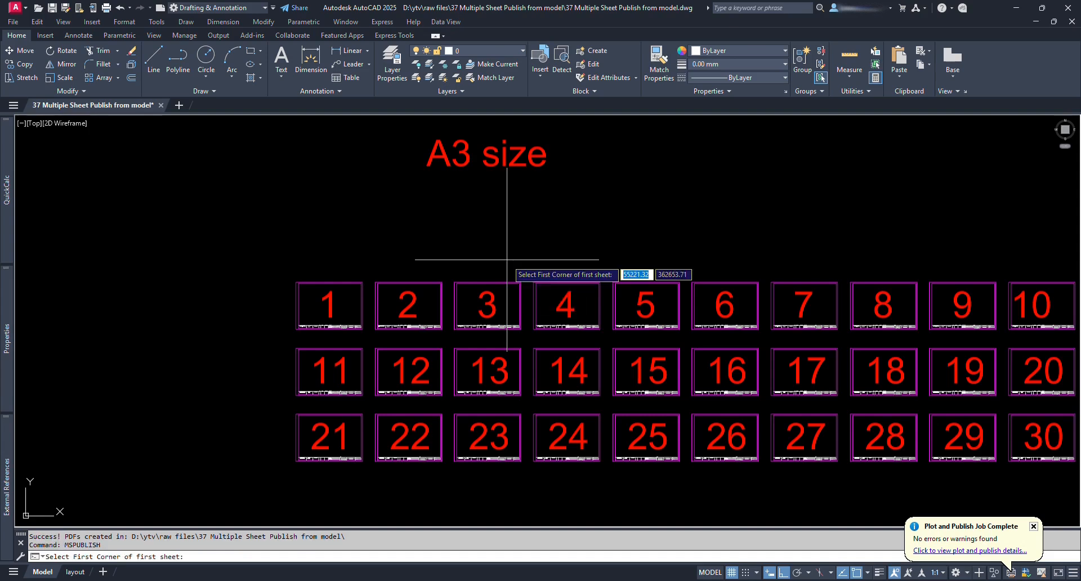
click(296, 282)
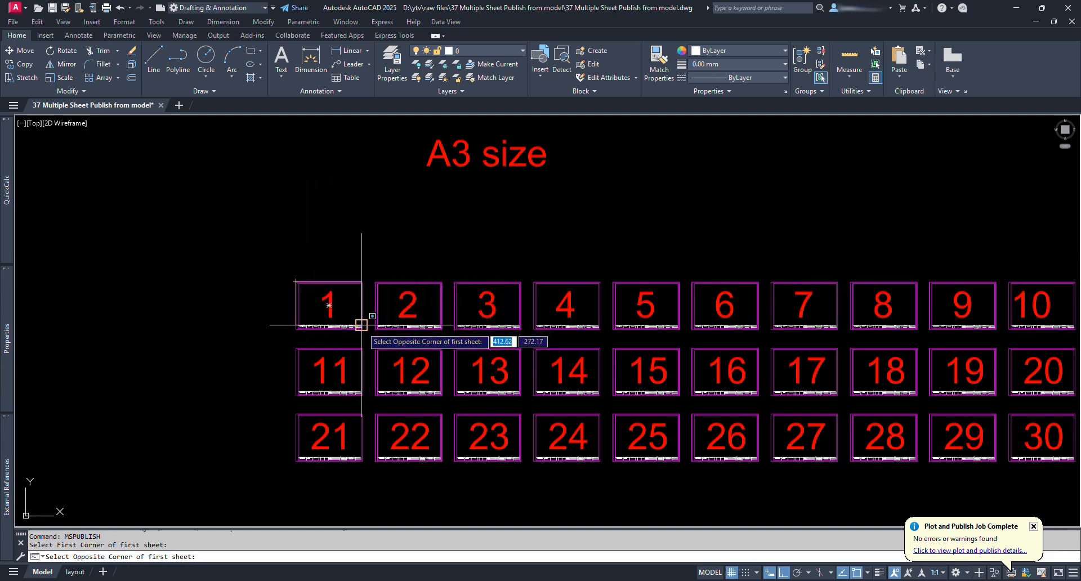
scroll(367, 342, up, 3)
click(350, 308)
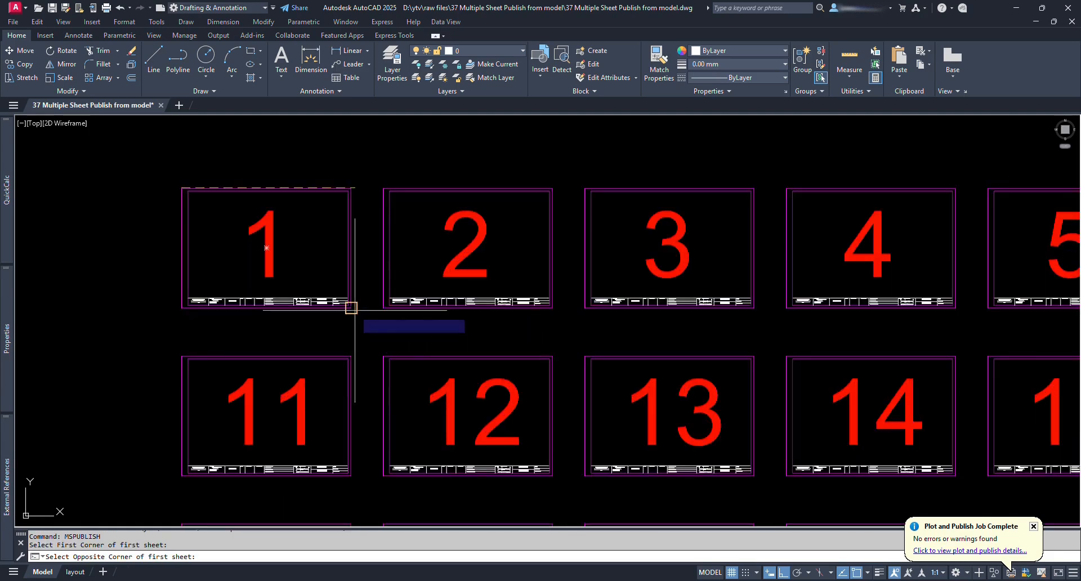
Set the column and row offsets at the upper-left corners of sheets 2 and 11, and publish 4 columns by 2 rows
click(382, 187)
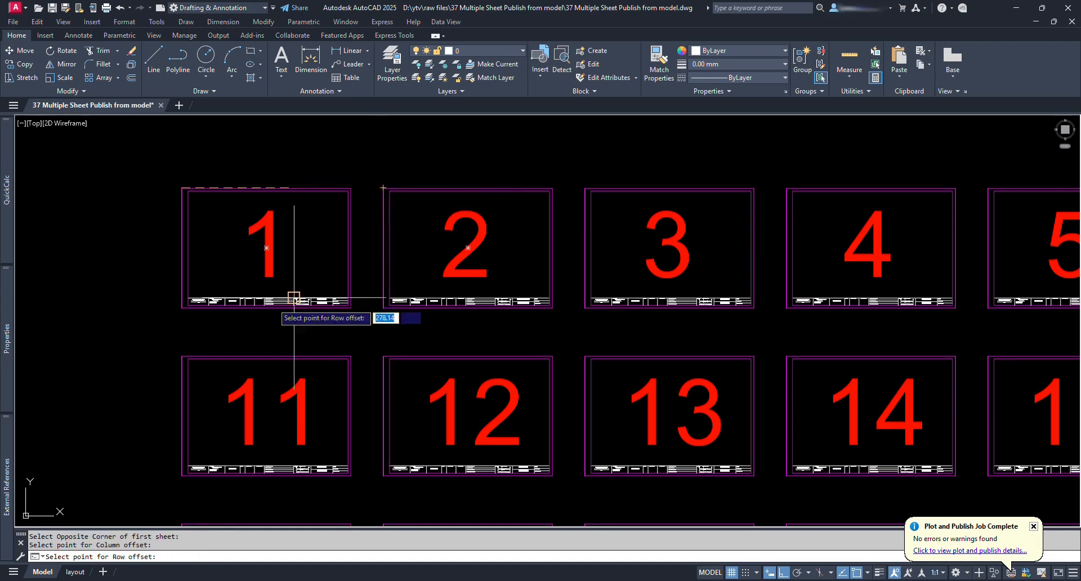
click(181, 356)
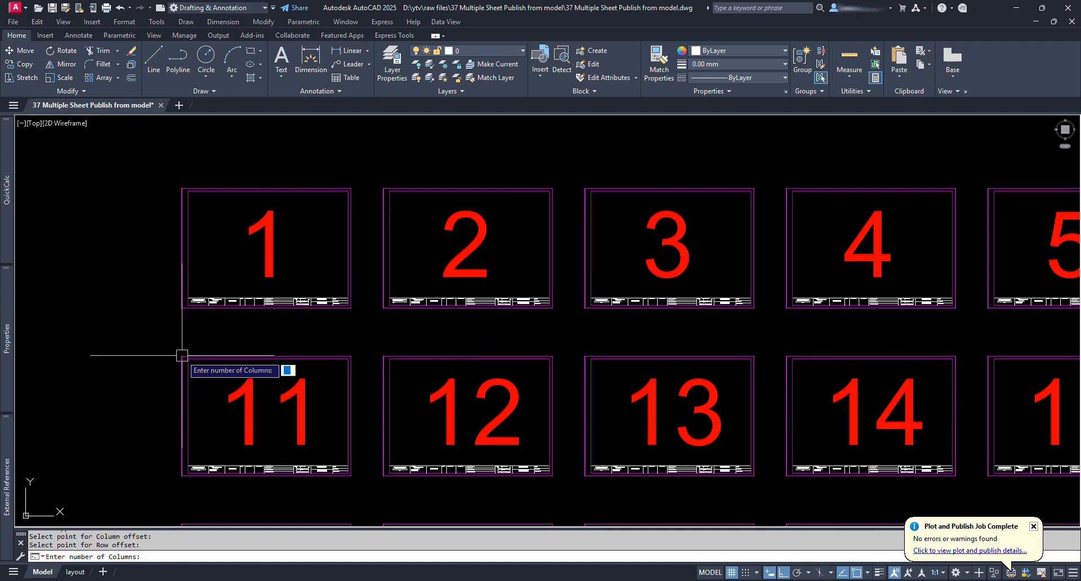
scroll(254, 332, down, 4)
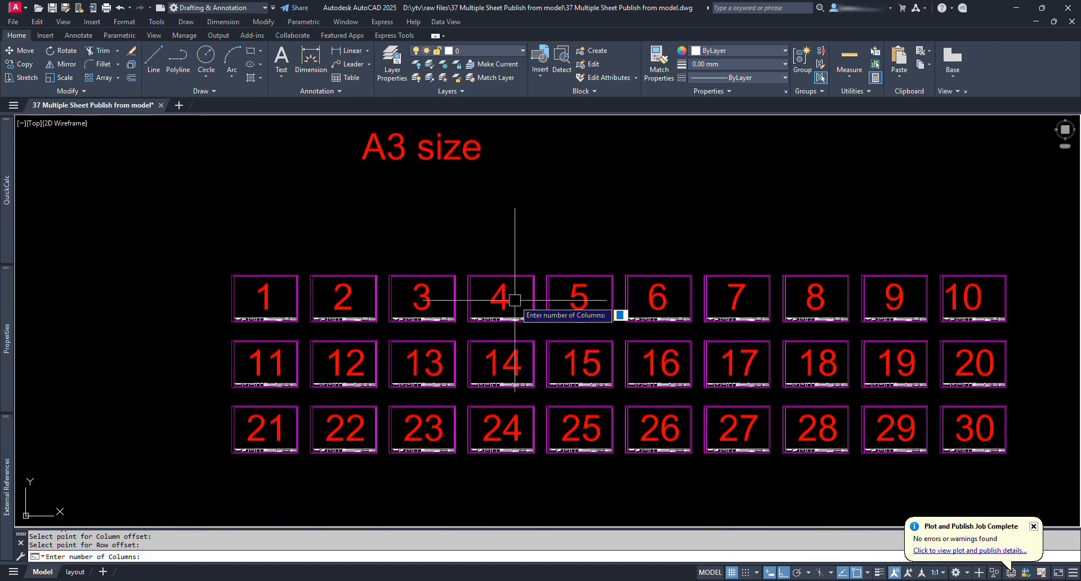
key(Return)
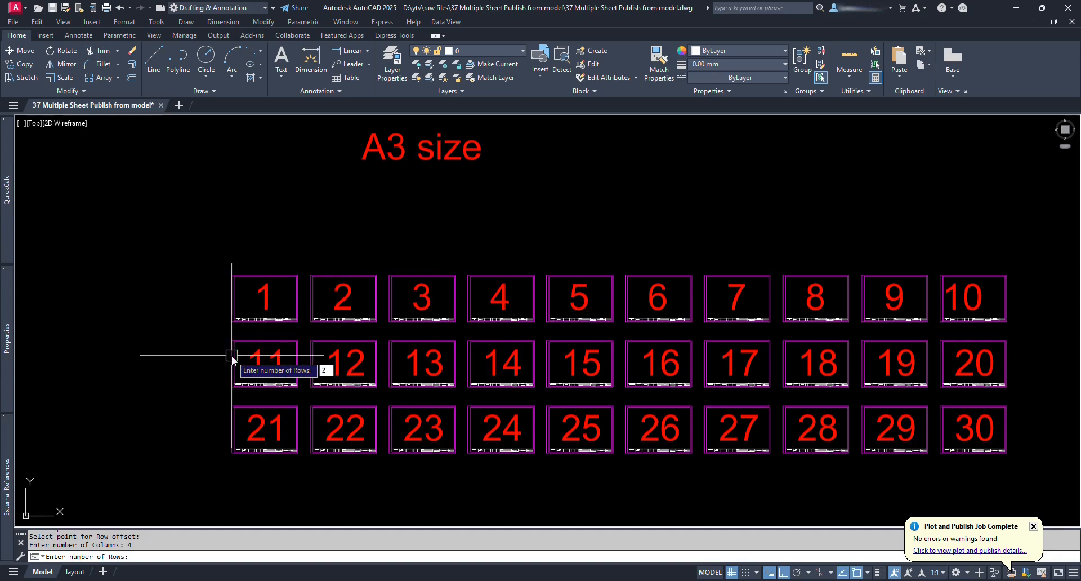
key(Return)
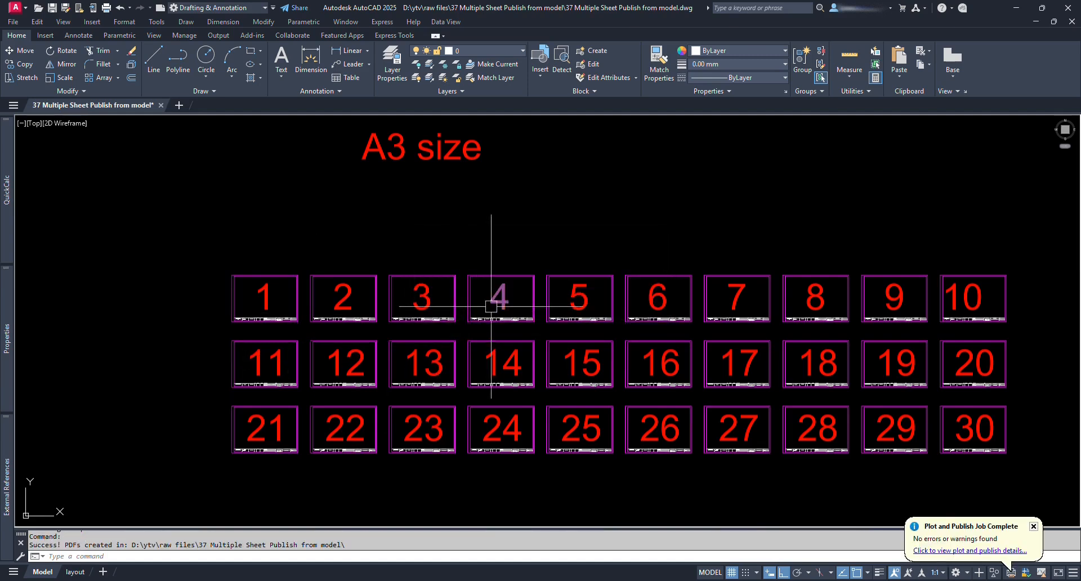
Switch to the project folder in File Explorer and select the newly published PDFs to review them
mouse_move(518, 575)
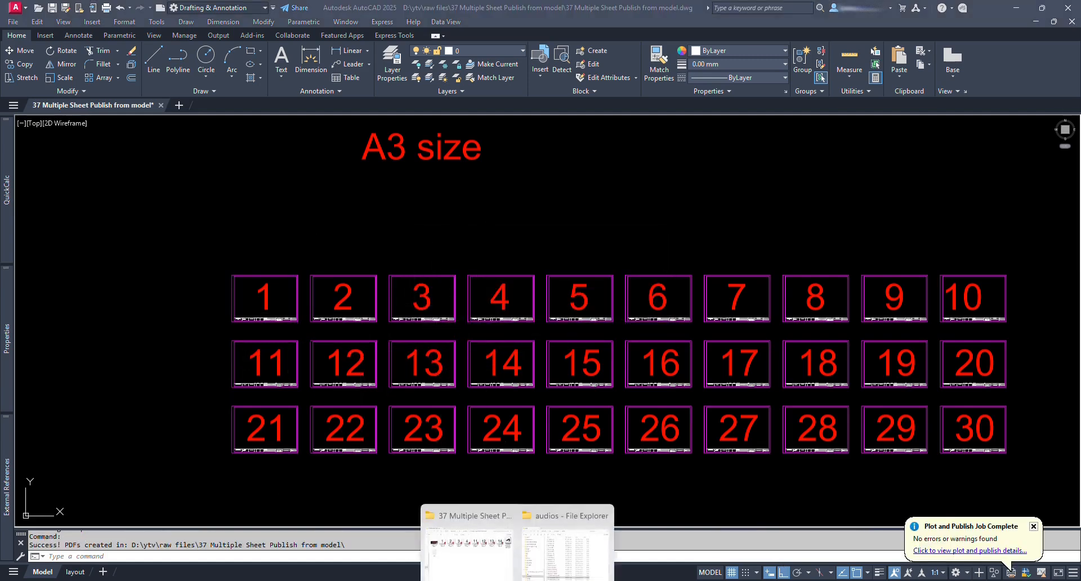
click(471, 548)
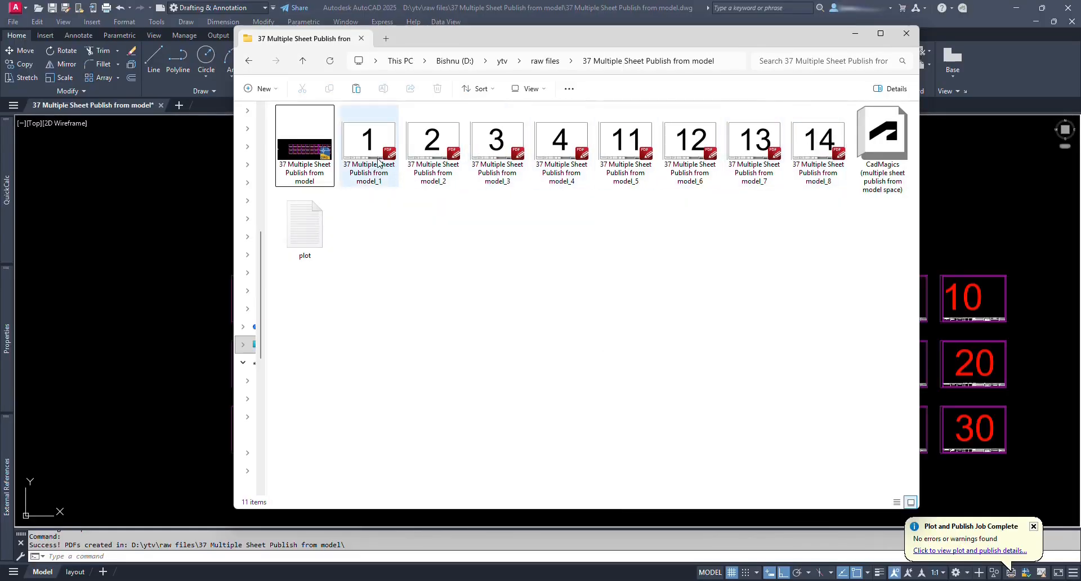
drag(826, 234, 391, 144)
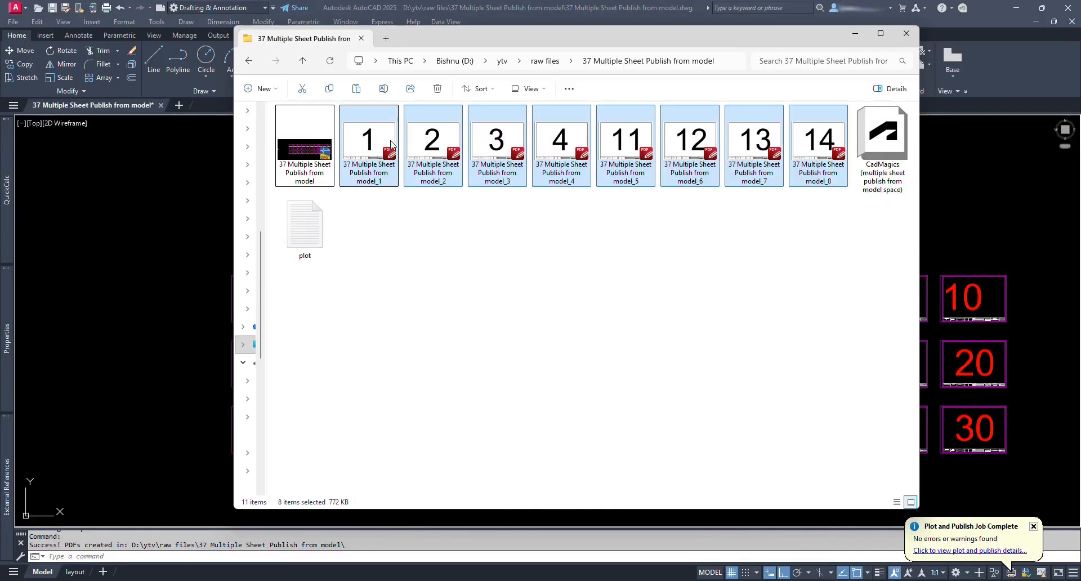
Return to the drawing and add a horizontal linear dimension above the sheets between the upper-left corners of sheets 1 and 2
click(856, 36)
scroll(315, 270, up, 3)
text(dli)
key(space)
click(188, 275)
click(313, 275)
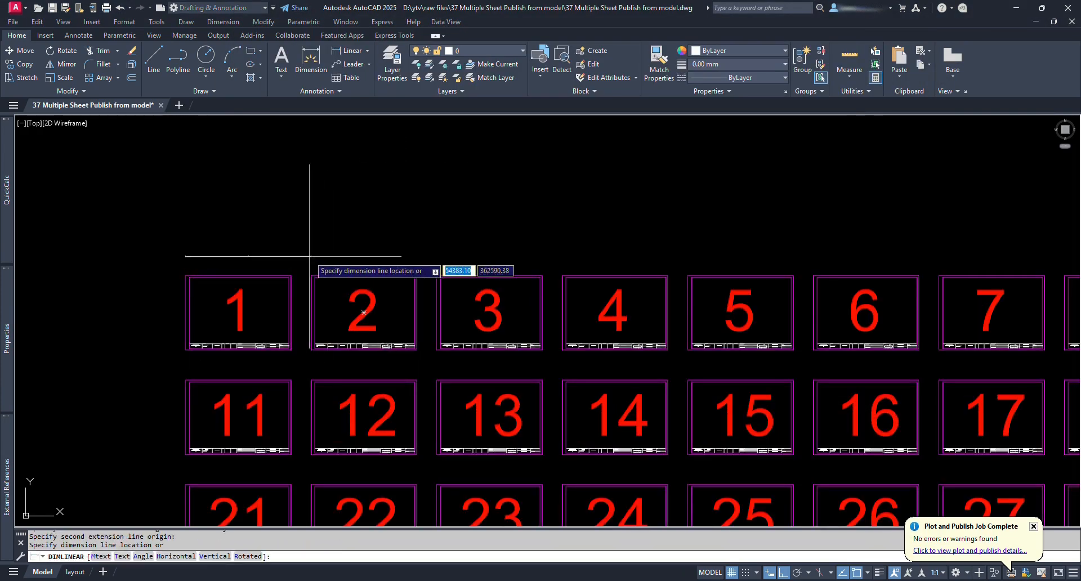
scroll(250, 266, up, 12)
scroll(134, 267, down, 9)
scroll(307, 250, down, 5)
click(340, 244)
key(Escape)
Increase the text height of the horizontal dimension above sheet 1 so its text is readable
middle_drag(340, 244, 392, 266)
click(356, 265)
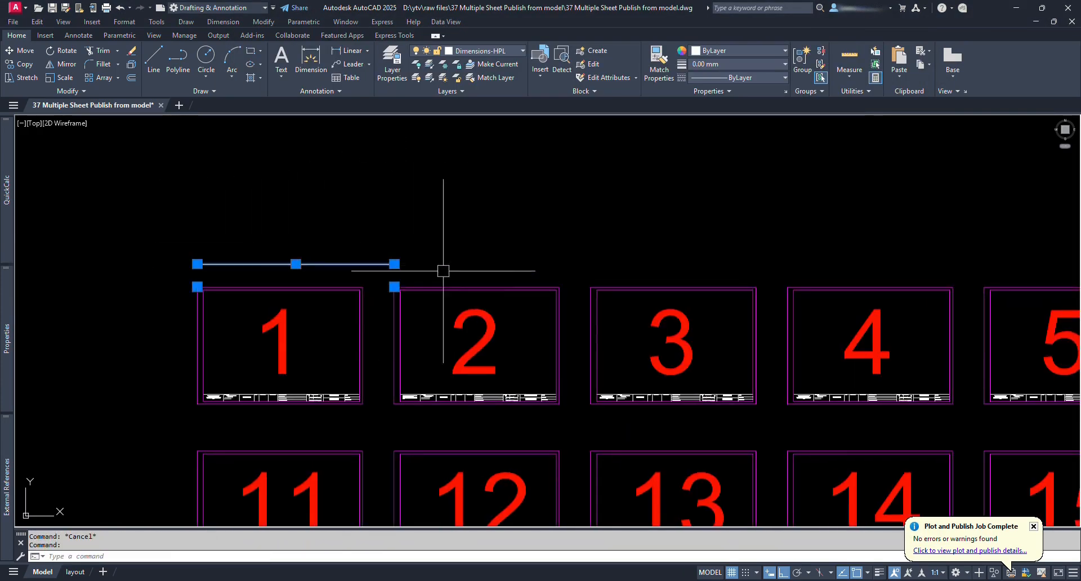
mouse_move(14, 339)
scroll(229, 483, down, 4)
click(192, 416)
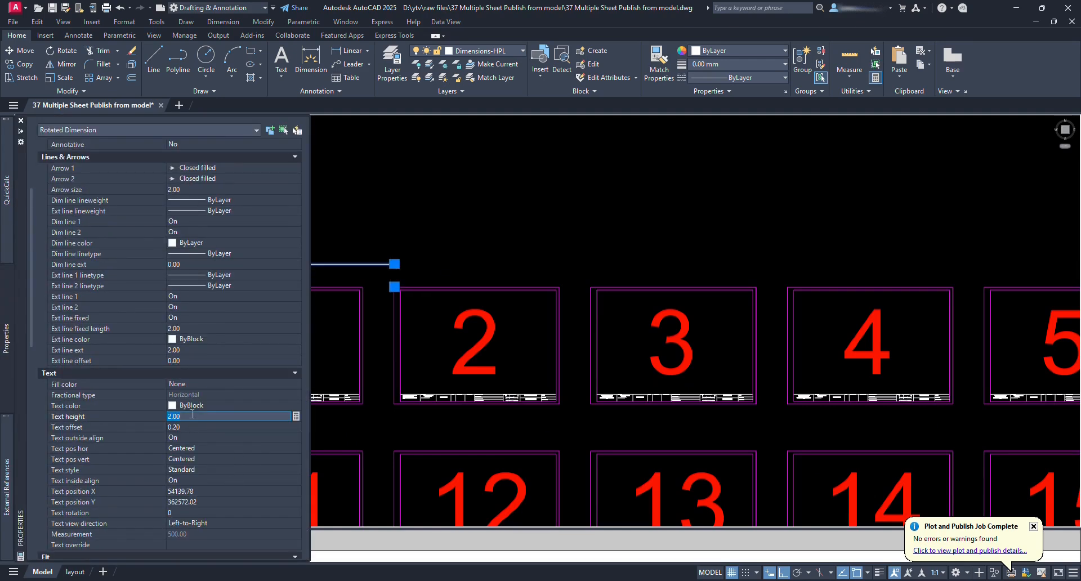
key(Return)
middle_drag(432, 273, 498, 294)
scroll(404, 285, up, 2)
Continue the horizontal dimension to the upper-left corners of sheets 3 and 4
key(ctrl+shift+d)
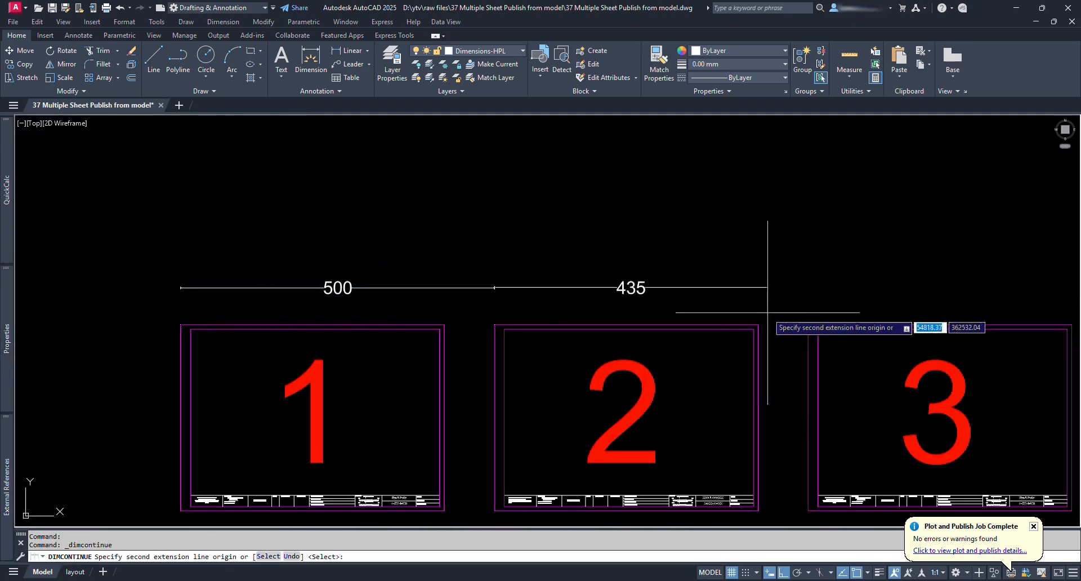
click(808, 324)
scroll(416, 268, down, 2)
scroll(901, 313, up, 2)
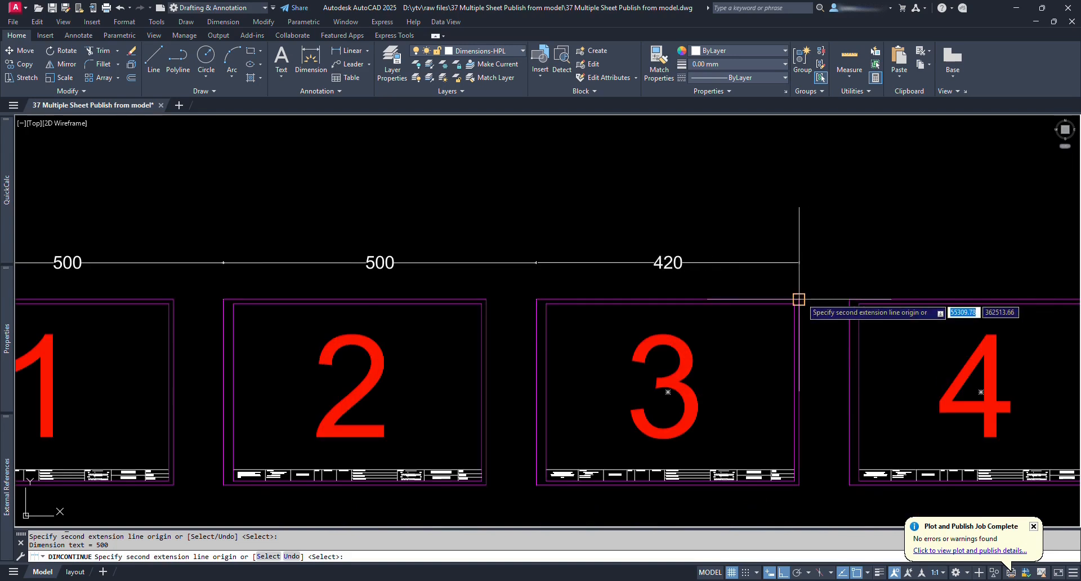
click(849, 299)
key(Escape)
Add a vertical linear dimension beside the sheets between the upper-left corners of sheets 1 and 11
scroll(849, 299, down, 3)
text(dli)
click(441, 214)
click(441, 375)
click(414, 347)
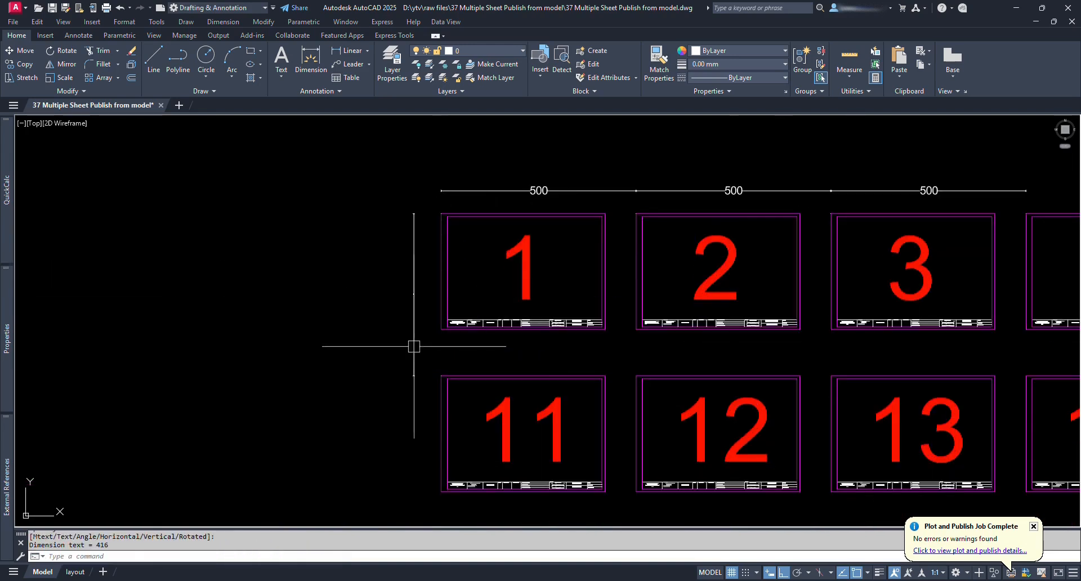
Match the properties of the horizontal dimension above sheet 1 onto the vertical dimension beside it
text(ma)
click(473, 191)
click(415, 284)
key(Return)
mouse_move(439, 362)
middle_down()
mouse_move(439, 258)
mouse_move(463, 222)
mouse_move(466, 302)
mouse_move(477, 309)
middle_up()
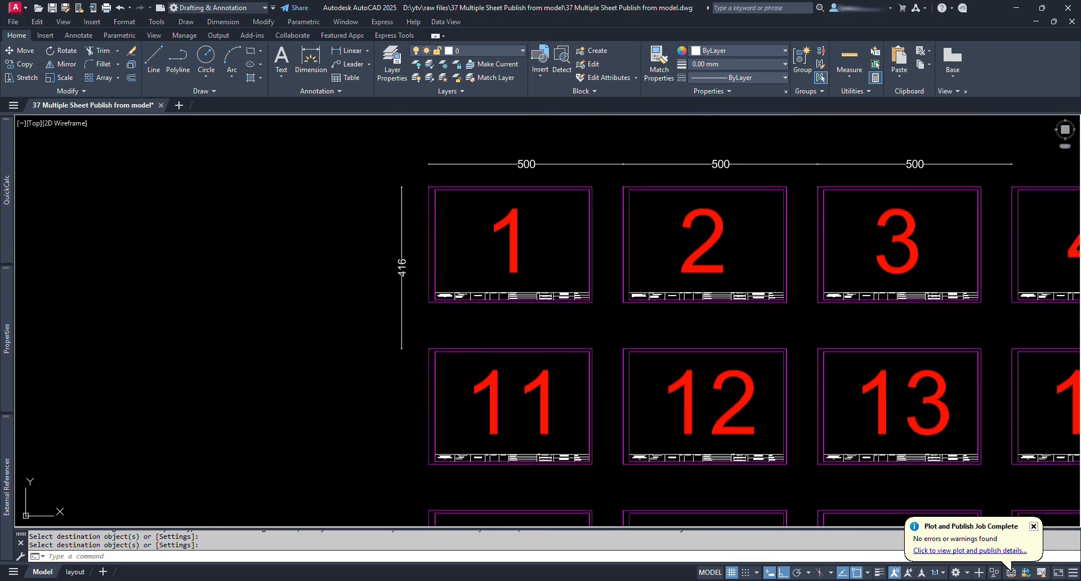
Continue the vertical dimension down to the upper-left corner of sheet 21
text(dco)
middle_drag(439, 498, 457, 414)
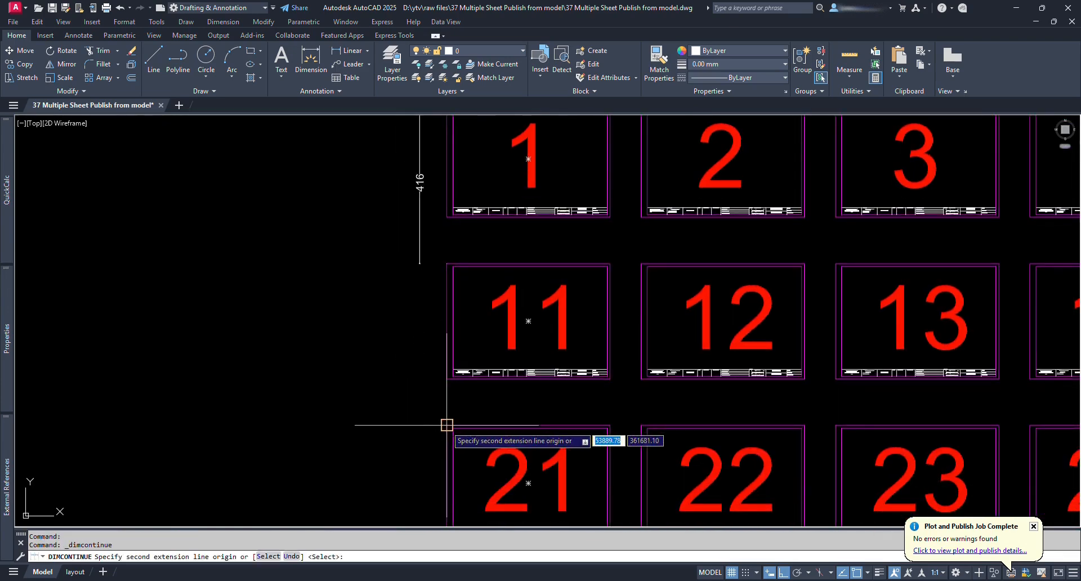
click(447, 425)
key(Escape)
scroll(466, 357, down, 2)
middle_drag(563, 349, 479, 336)
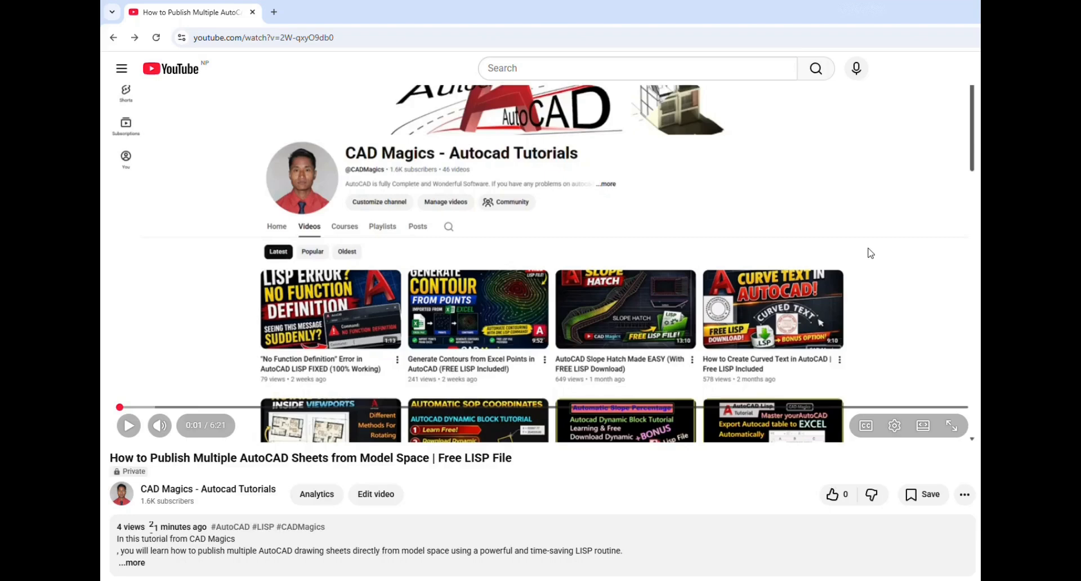
On the YouTube video page, expand the description and open the Google Drive link to the free LISP file
scroll(869, 251, down, 4)
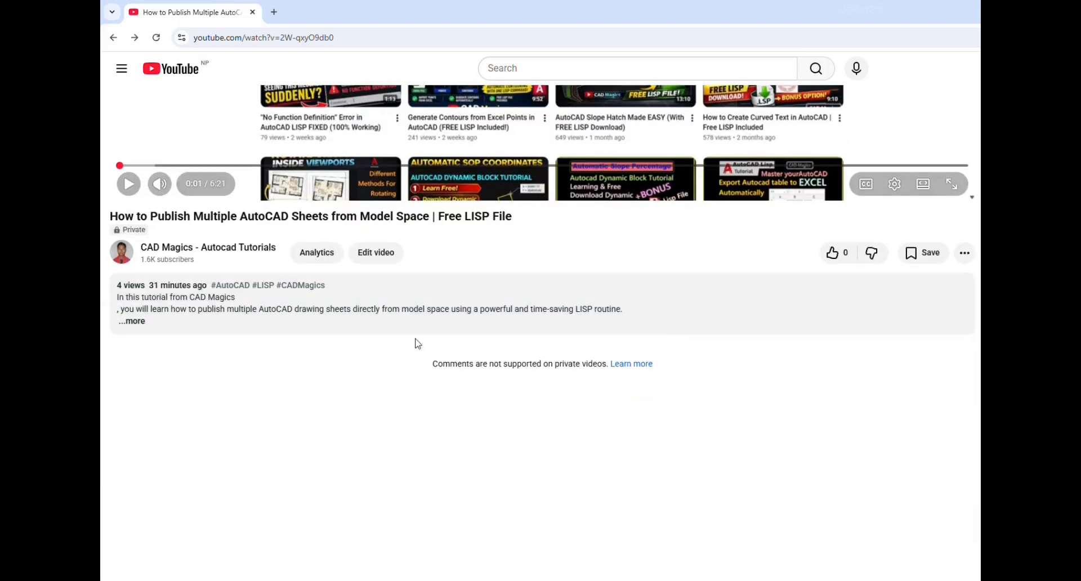
click(136, 321)
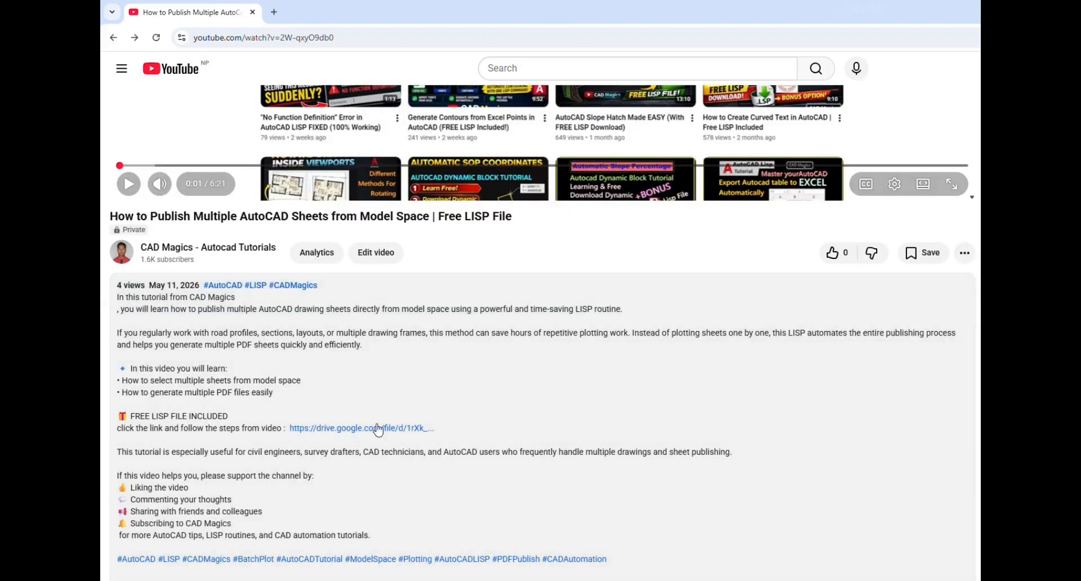
click(352, 429)
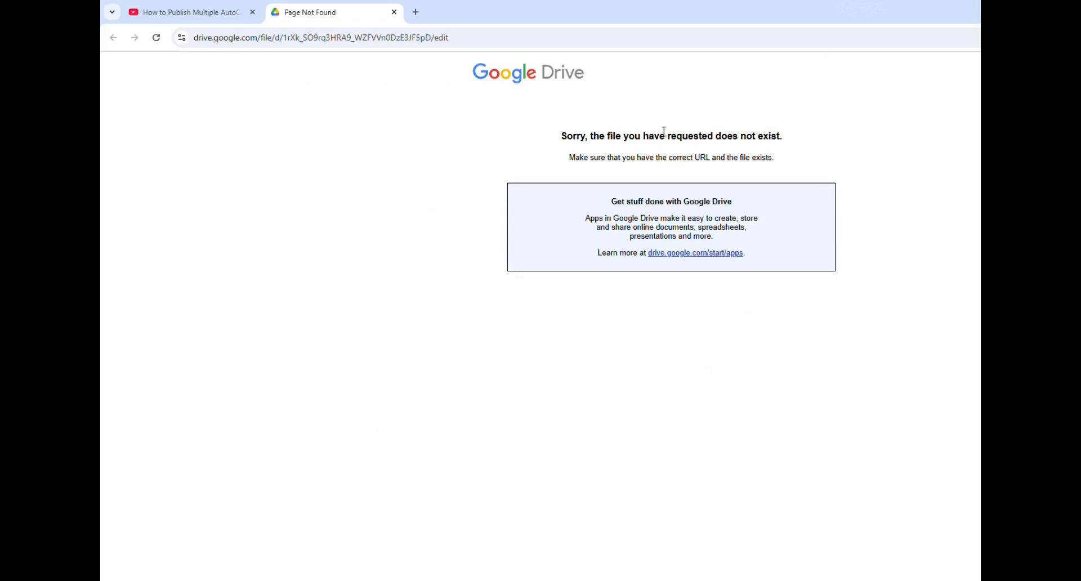
Correct the Drive address by adding "q" before "/edit", load it and download Cad Magics ( publish from model space ).fas
click(433, 38)
click(441, 37)
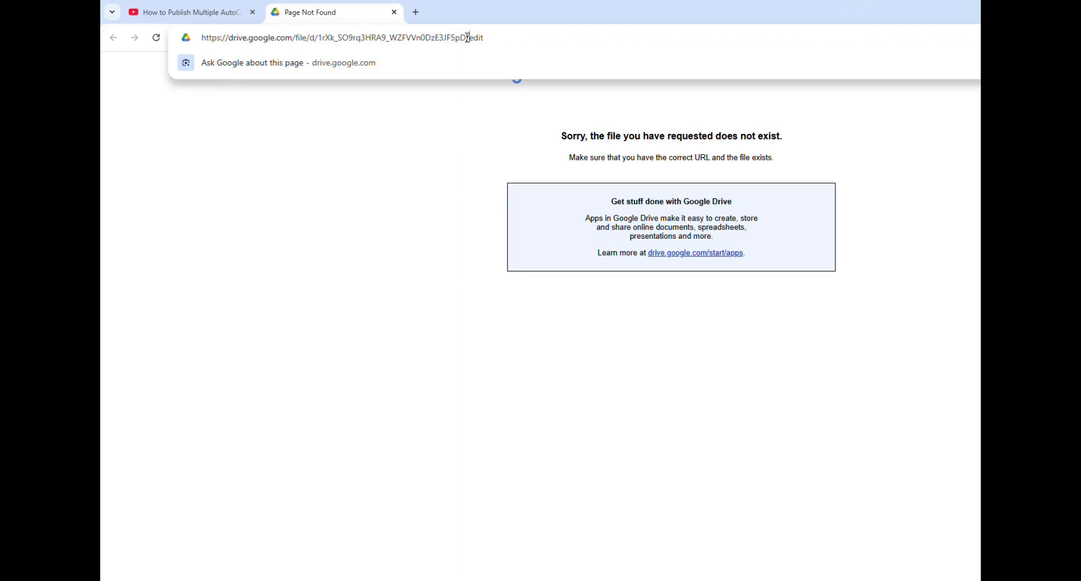
text(q)
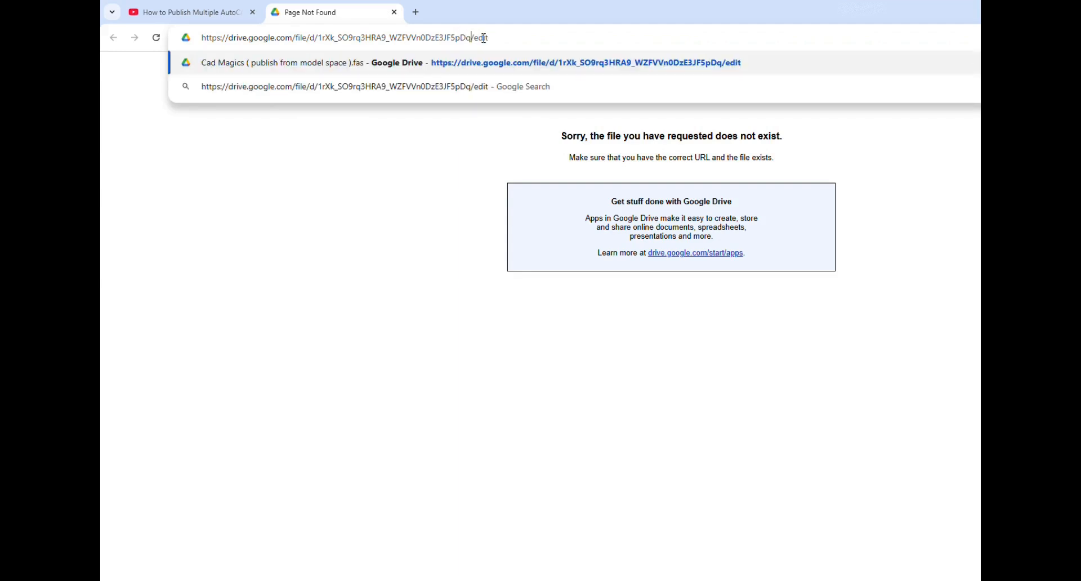
key(Return)
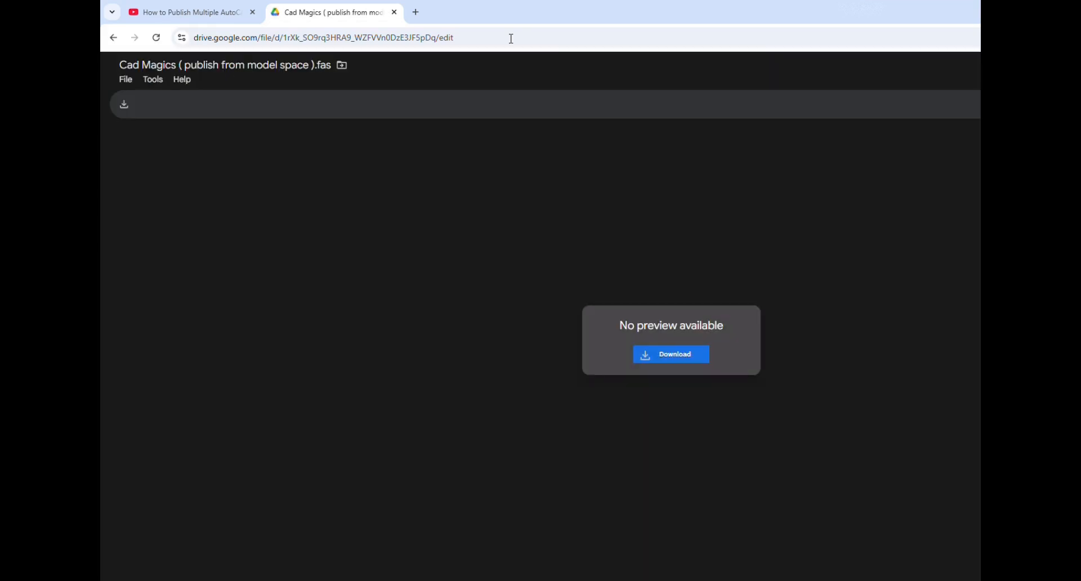
click(676, 359)
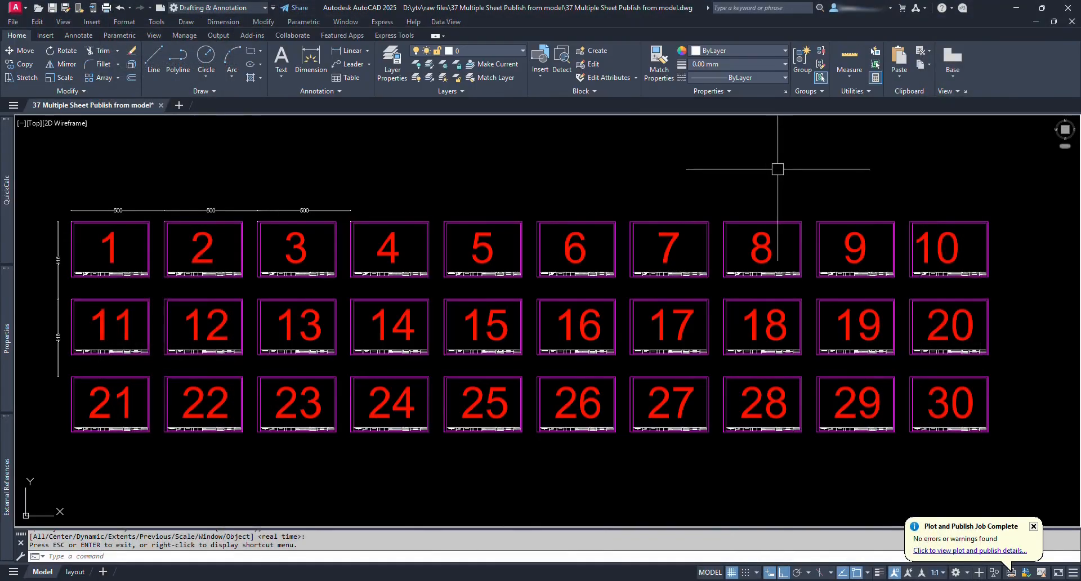
In AutoCAD, open Load/Unload Applications, browse the AutoCAD 2025 folder for the CadMagics routines, and close the dialog without loading
click(777, 169)
click(725, 173)
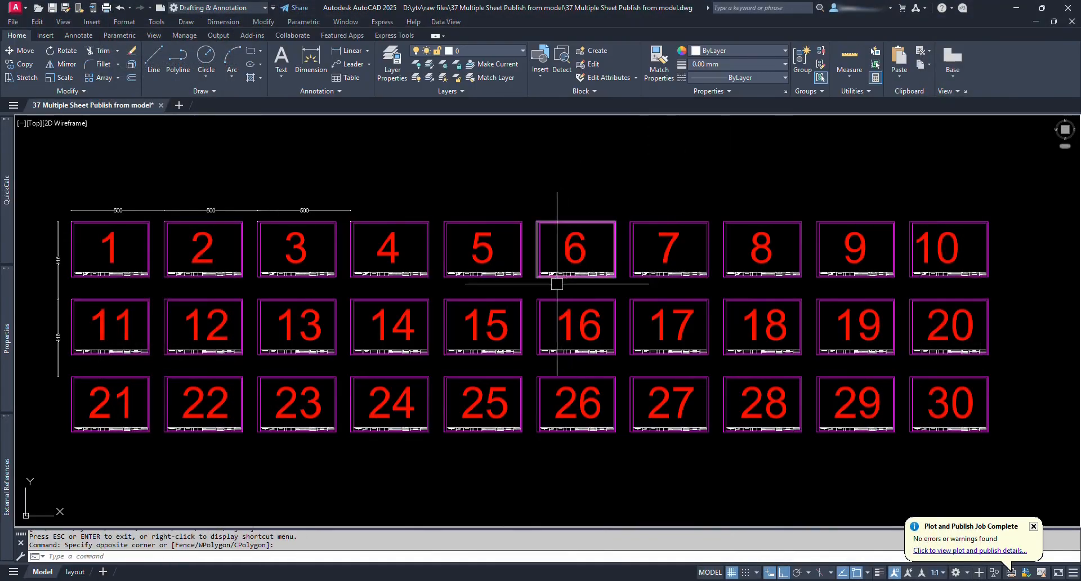
mouse_move(553, 367)
middle_down()
mouse_move(569, 360)
mouse_move(555, 359)
middle_up()
text(AP)
key(Return)
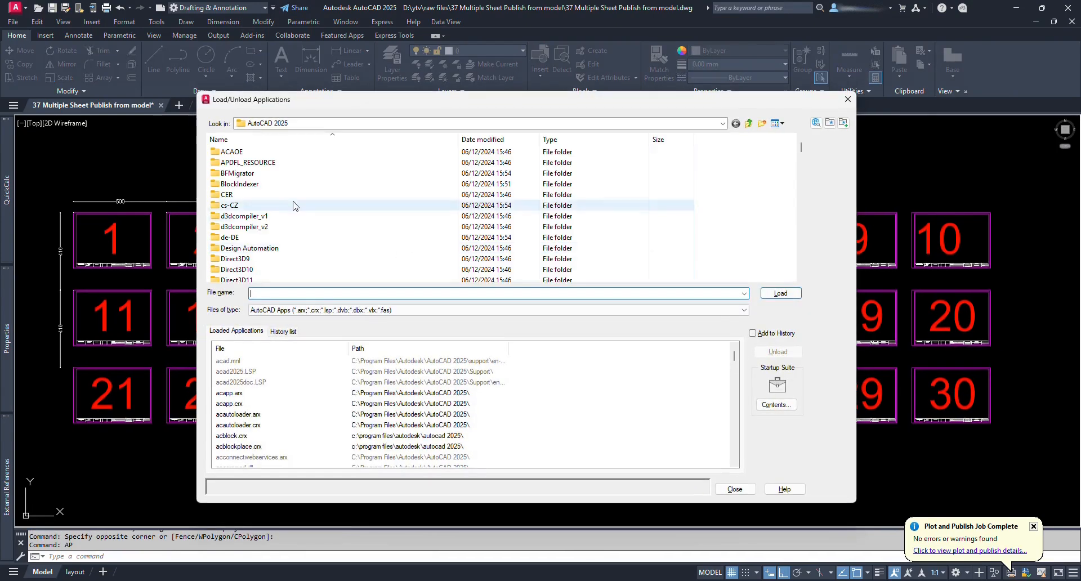
scroll(301, 241, down, 20)
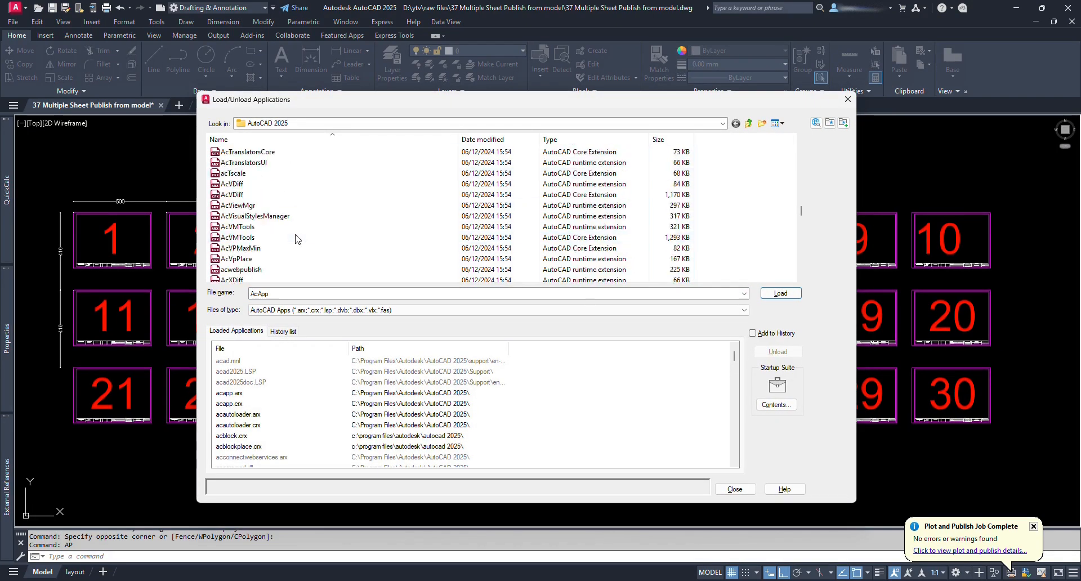
key(c)
scroll(337, 225, down, 8)
scroll(375, 220, down, 2)
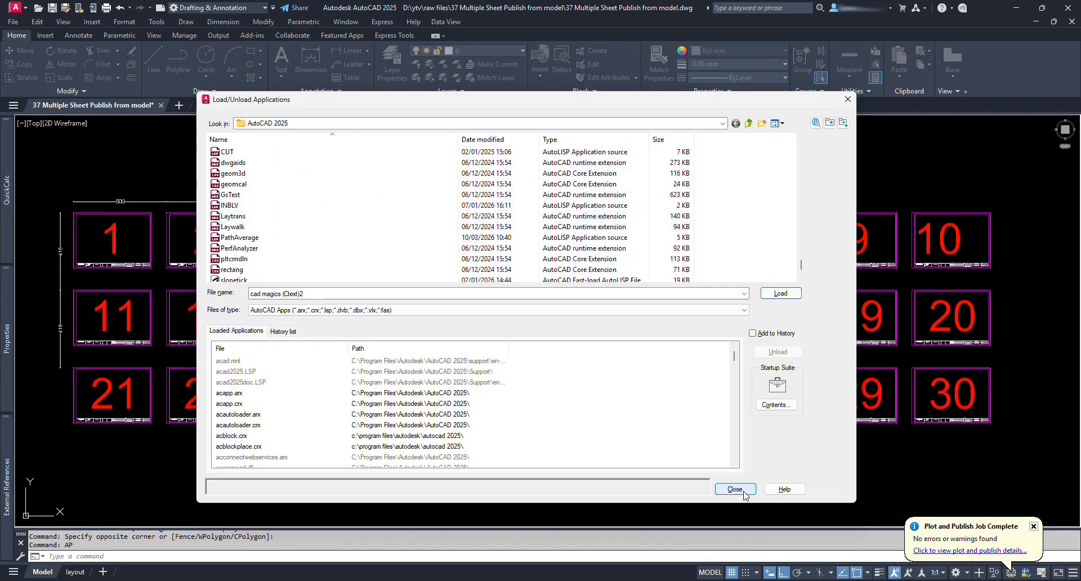
click(736, 489)
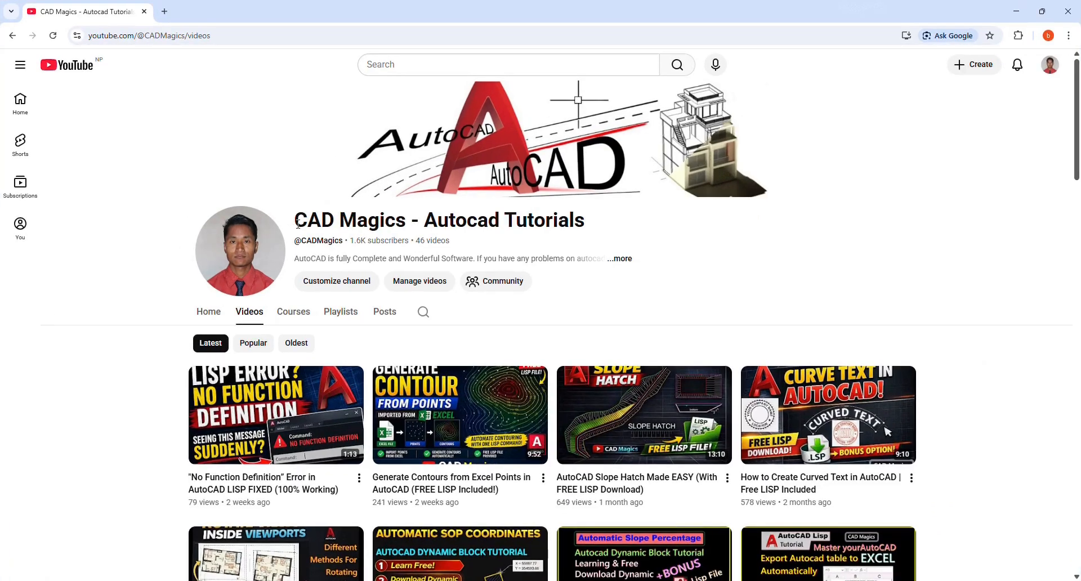
On the CAD Magics YouTube channel page, highlight the channel title and look through the latest videos
drag(295, 221, 589, 225)
scroll(933, 211, down, 1)
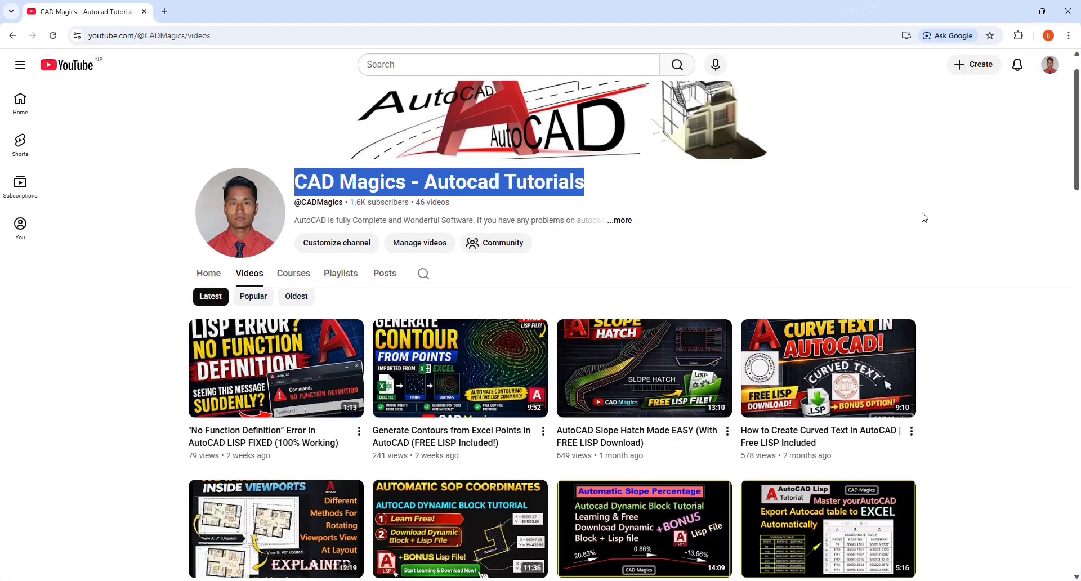
scroll(928, 221, down, 5)
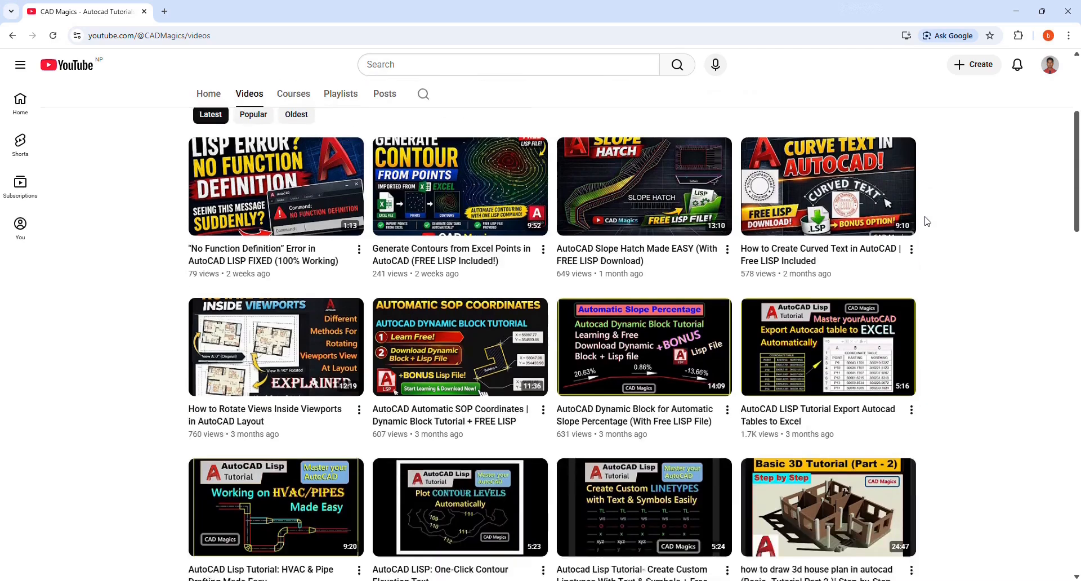
Look through the rest of the channel's older AutoCAD videos, then return to the channel header and highlight its title again
scroll(928, 221, down, 7)
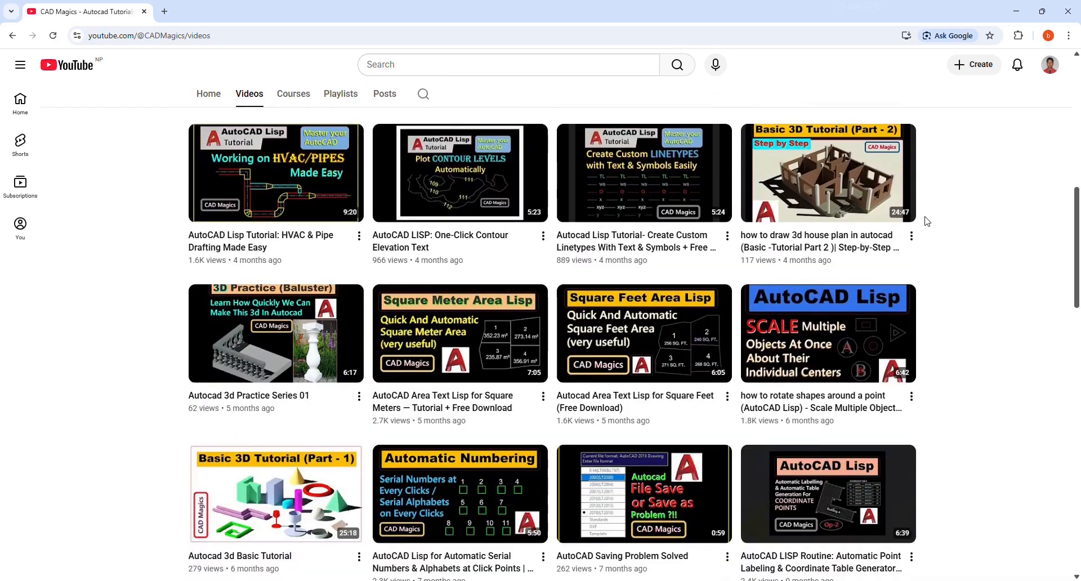
scroll(928, 221, down, 3)
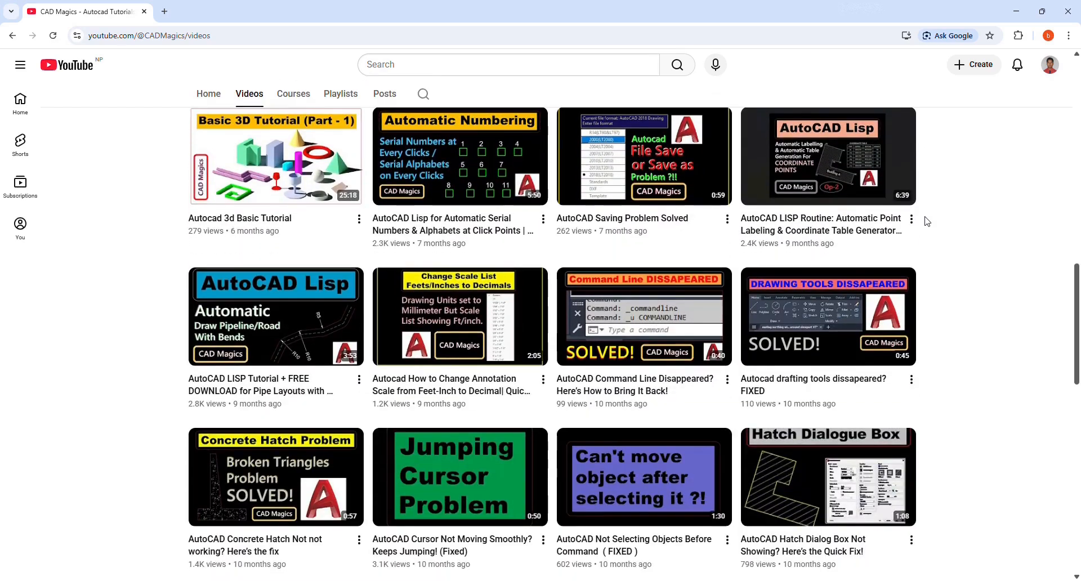
scroll(927, 222, down, 2)
scroll(928, 221, down, 6)
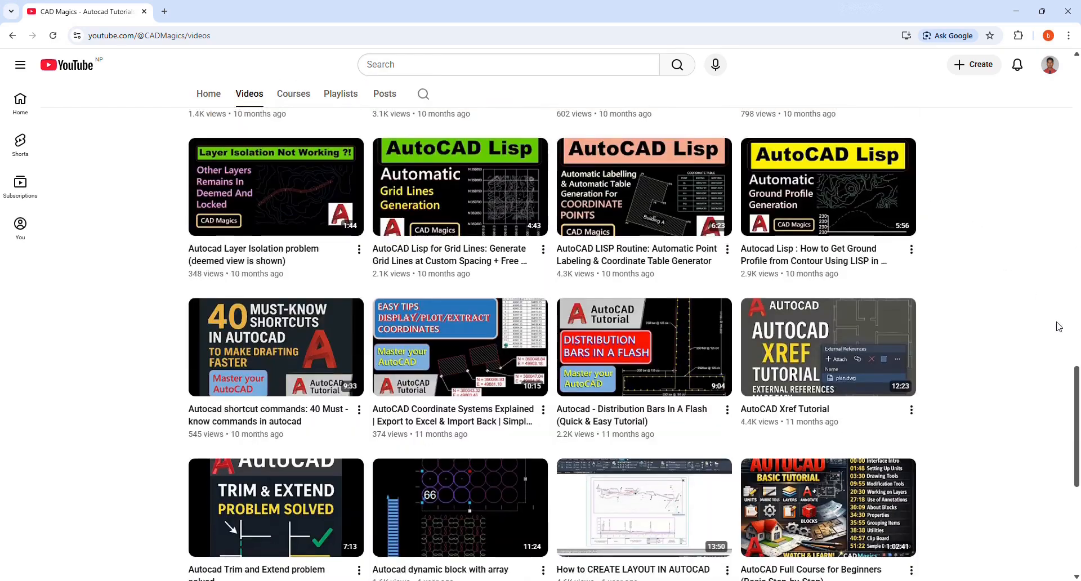
drag(1078, 414, 1079, 104)
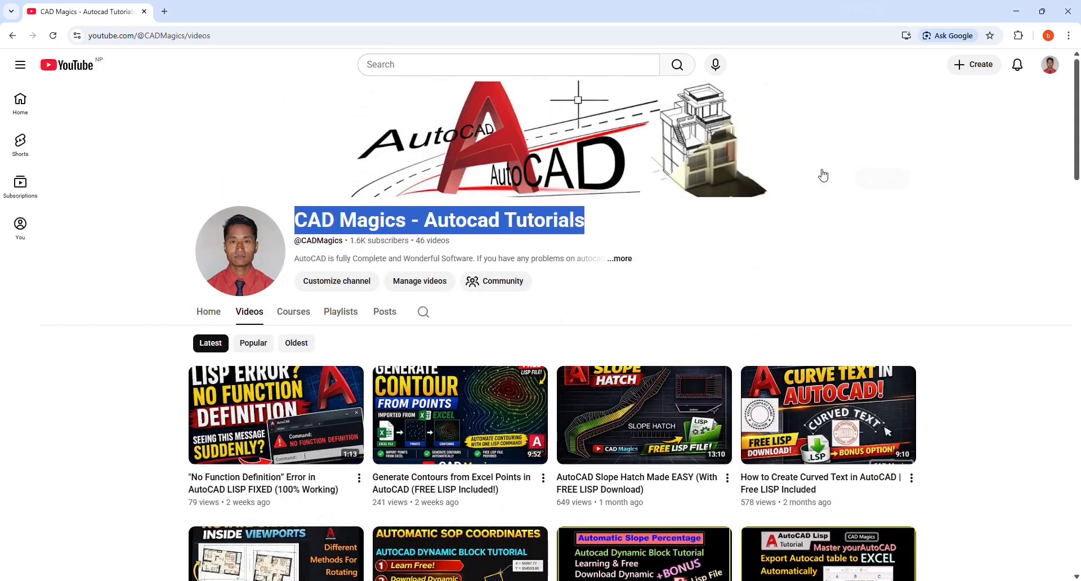
click(613, 225)
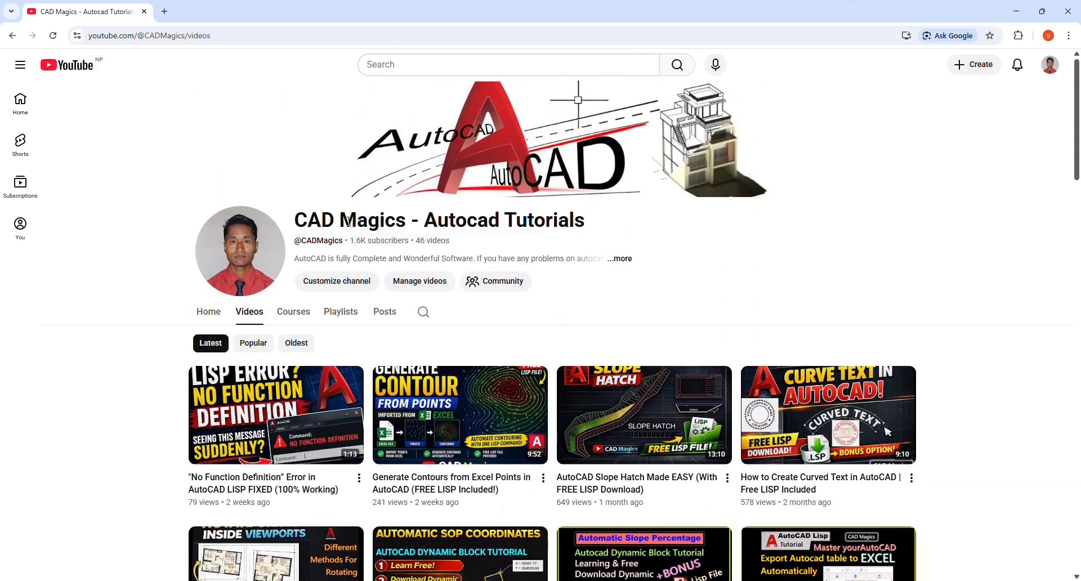
drag(318, 221, 529, 220)
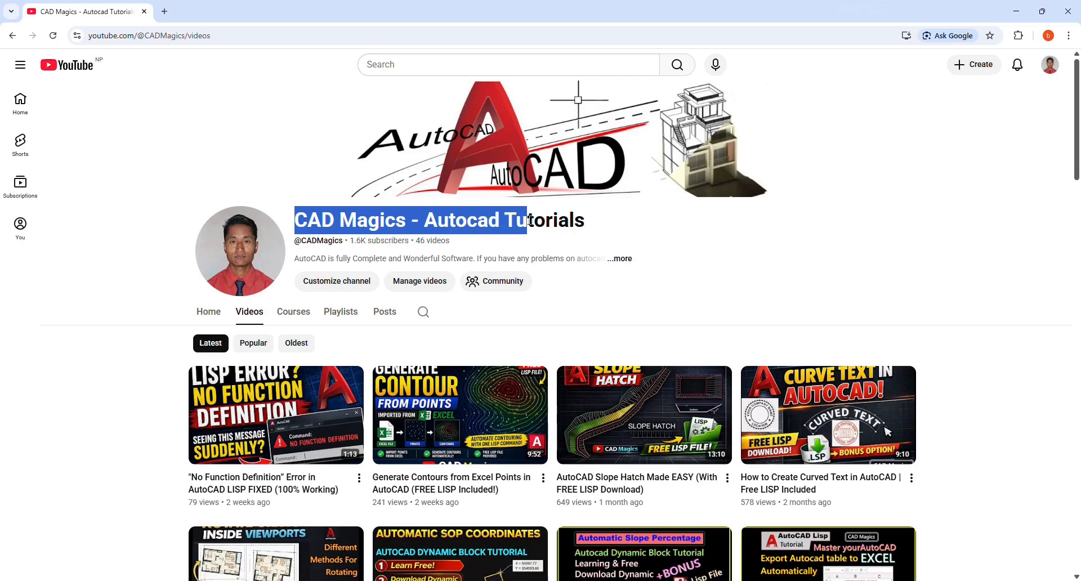